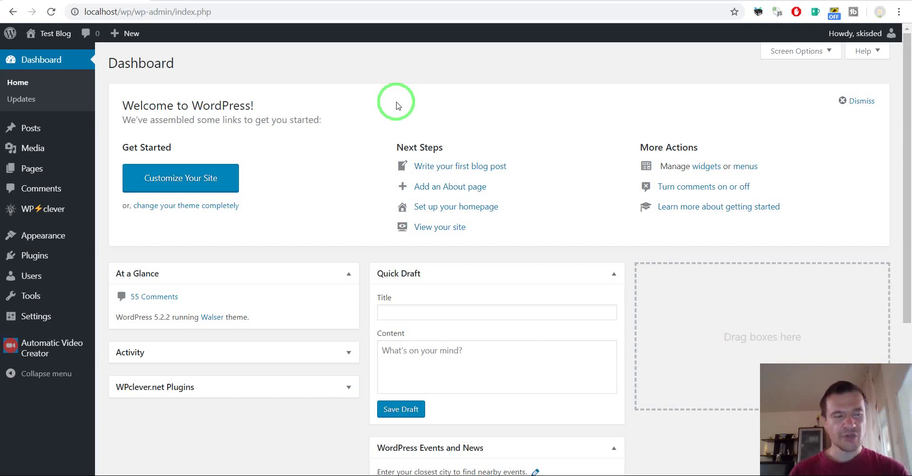
Create a new post titled 'I will create a video!' and place the cursor in its empty body.
{"action": "mouse_move", "coordinate": [397, 106]}
{"action": "left_mouse_down"}
{"action": "mouse_move", "coordinate": [333, 246]}
{"action": "mouse_move", "coordinate": [292, 303]}
{"action": "left_mouse_up"}
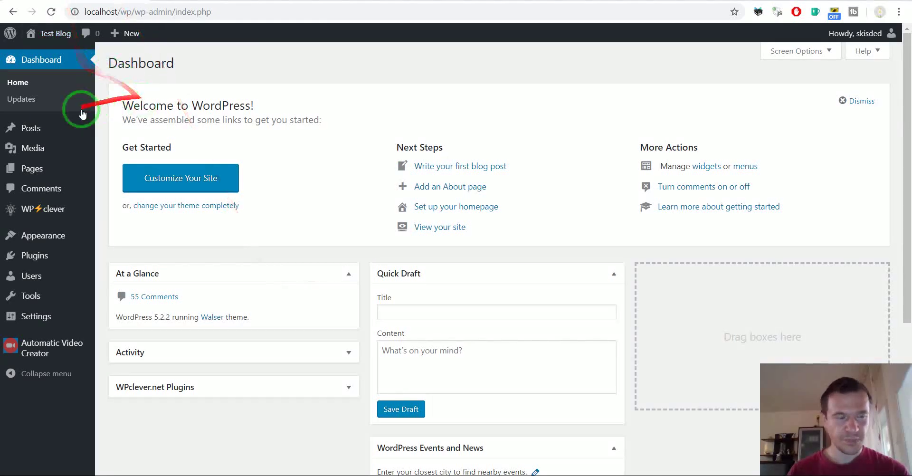
{"action": "left_click", "coordinate": [30, 131]}
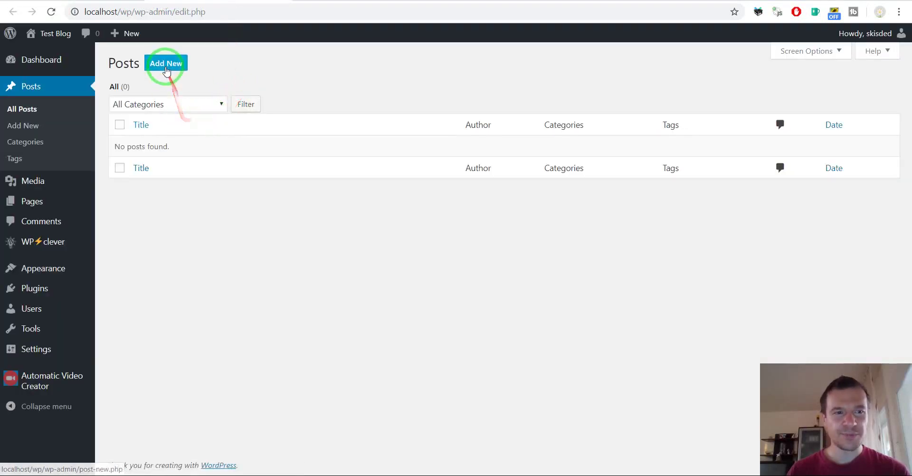
{"action": "left_click", "coordinate": [166, 66]}
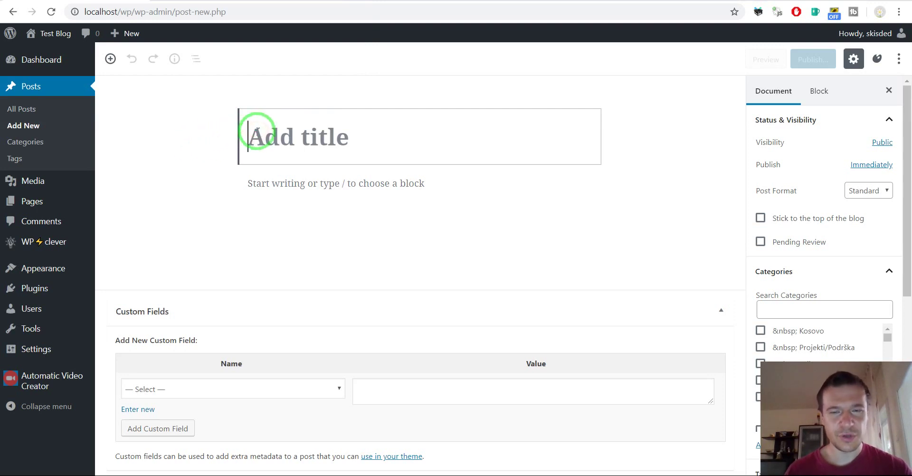
{"action": "type", "text": "I"}
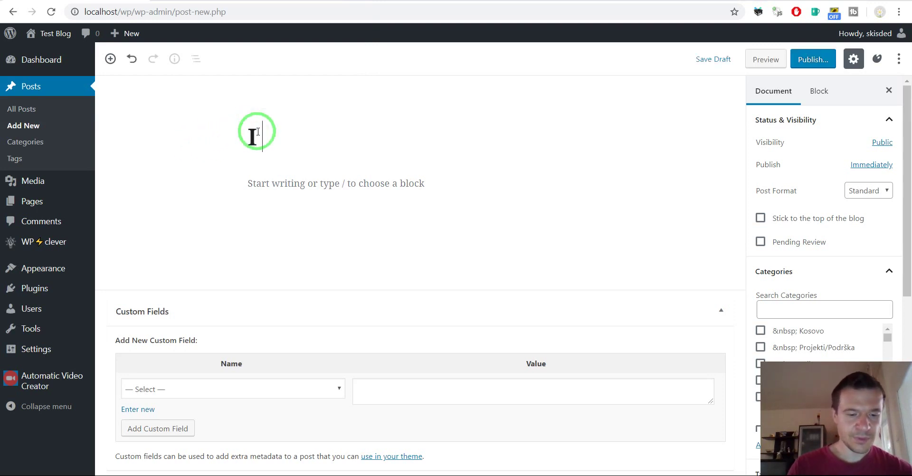
{"action": "type", "text": " will create a"}
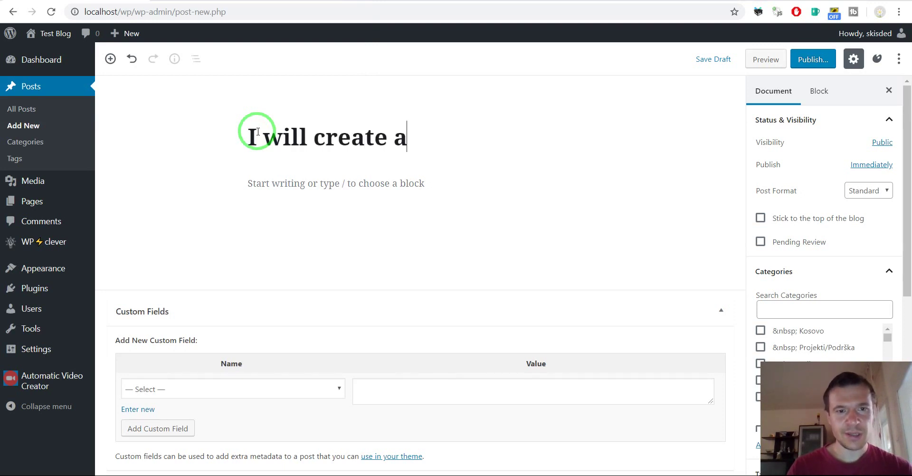
{"action": "type", "text": " video!"}
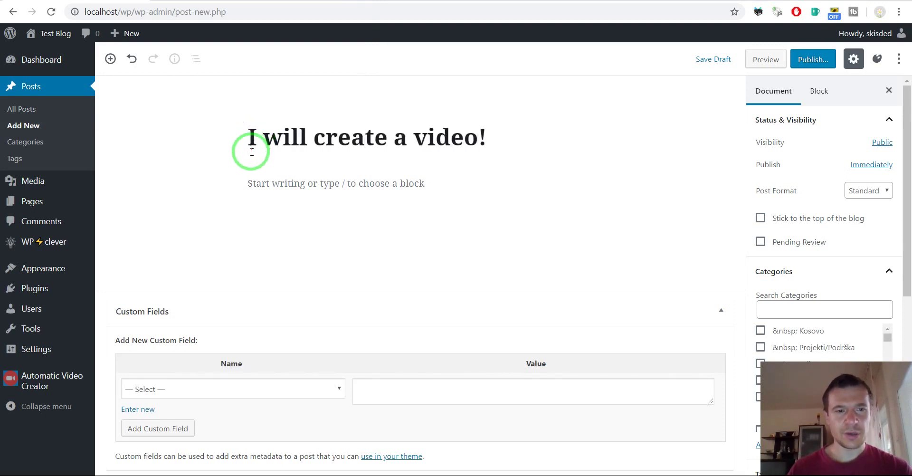
{"action": "left_click", "coordinate": [270, 185]}
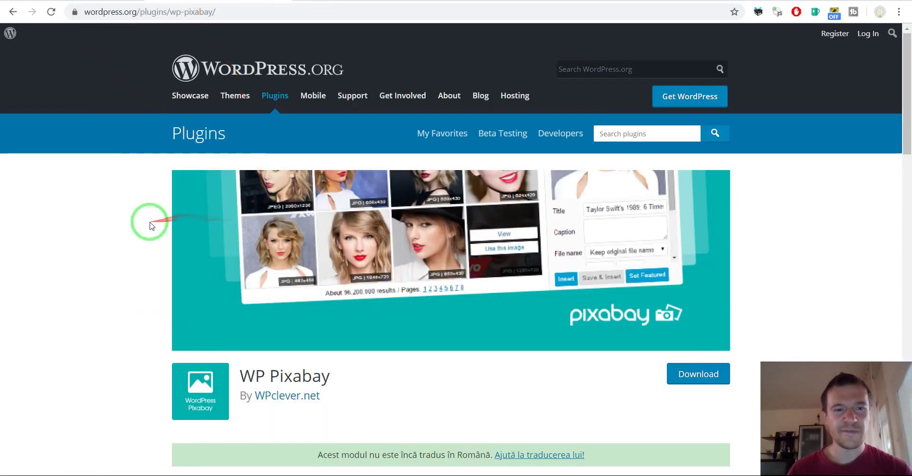
{"action": "scroll", "coordinate": [138, 219], "scroll_direction": "down", "scroll_amount": 3}
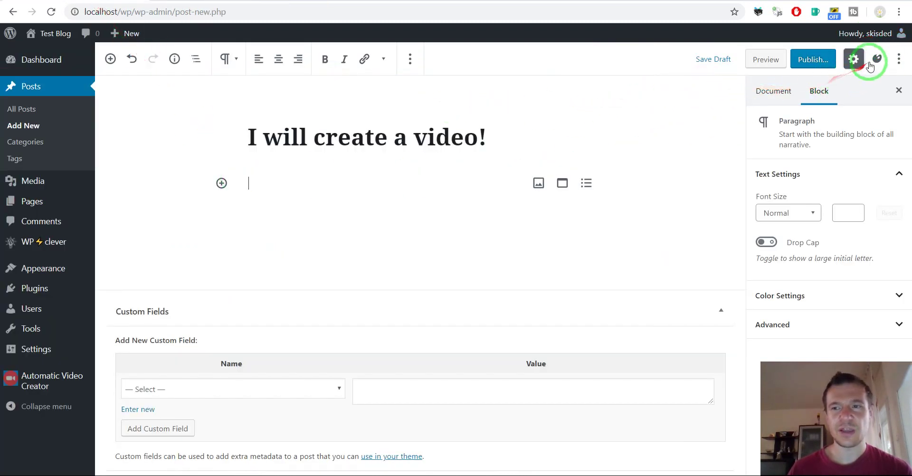
Search WP Pixabay for bird photos.
{"action": "left_click", "coordinate": [877, 60]}
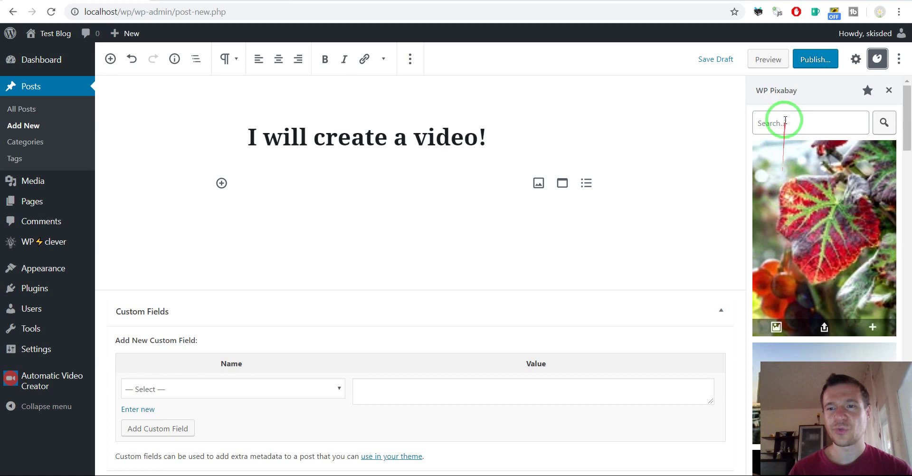
{"action": "left_click", "coordinate": [786, 121]}
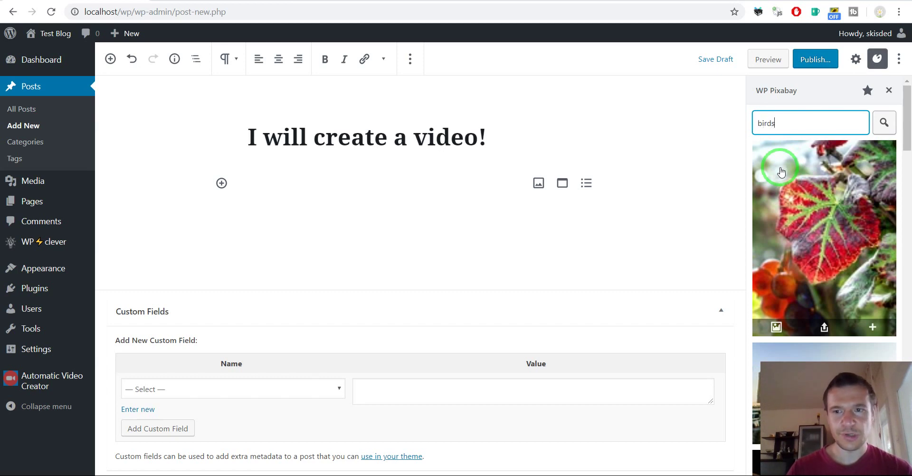
{"action": "key", "text": "Return"}
{"action": "scroll", "coordinate": [791, 195], "scroll_direction": "down", "scroll_amount": 5}
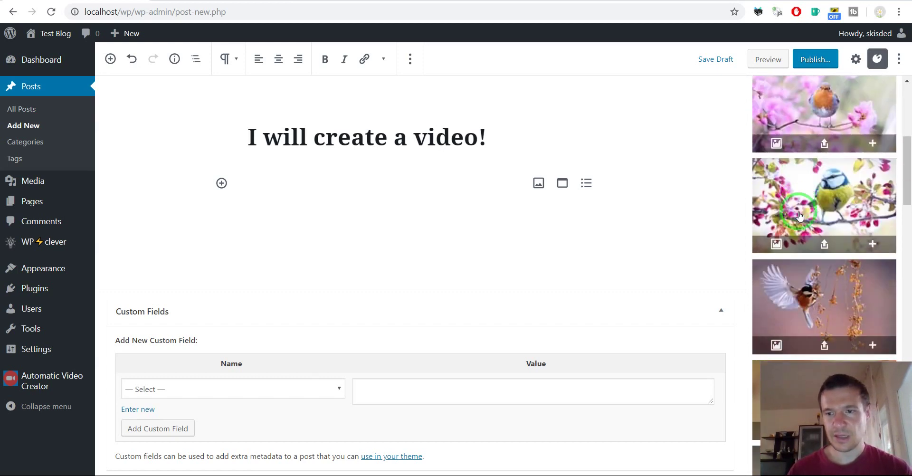
{"action": "scroll", "coordinate": [799, 216], "scroll_direction": "down", "scroll_amount": 6}
{"action": "scroll", "coordinate": [805, 214], "scroll_direction": "down", "scroll_amount": 3}
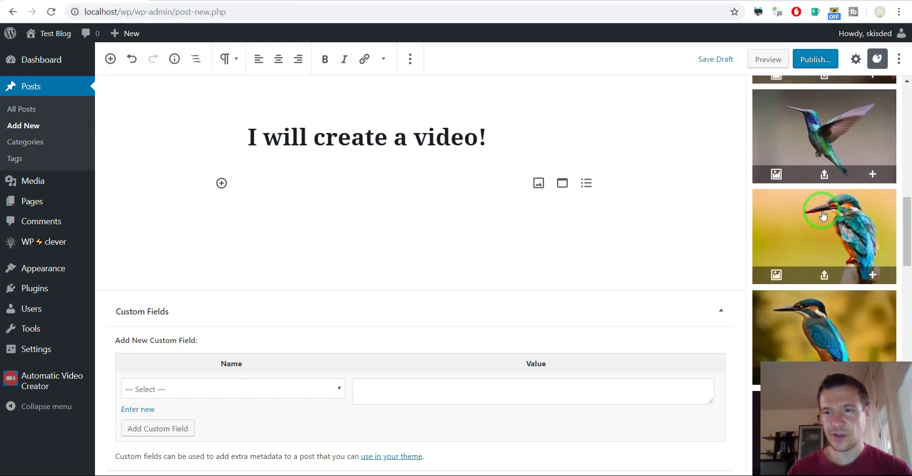
Insert the hummingbird, two kingfisher, parrot and jay photos into the post body.
{"action": "left_click", "coordinate": [874, 175]}
{"action": "left_click", "coordinate": [873, 274]}
{"action": "scroll", "coordinate": [857, 253], "scroll_direction": "down", "scroll_amount": 2}
{"action": "left_click", "coordinate": [873, 257]}
{"action": "scroll", "coordinate": [871, 257], "scroll_direction": "down", "scroll_amount": 2}
{"action": "left_click", "coordinate": [873, 239]}
{"action": "scroll", "coordinate": [861, 266], "scroll_direction": "down", "scroll_amount": 2}
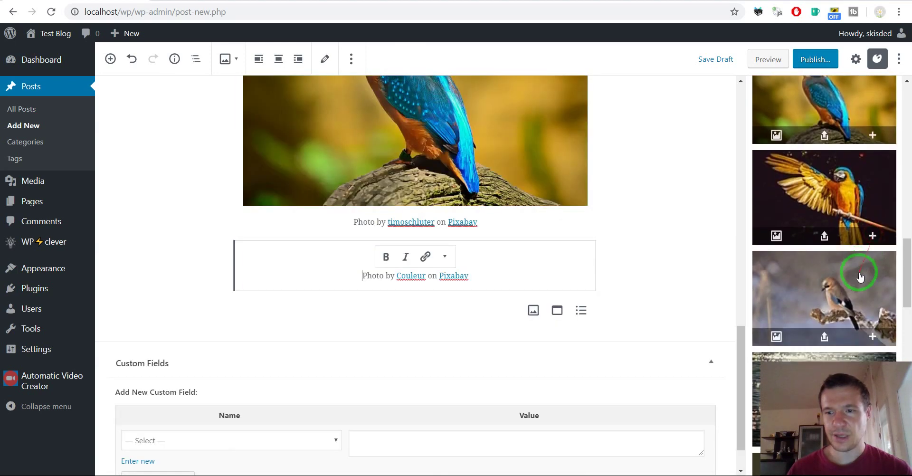
{"action": "left_click", "coordinate": [873, 221]}
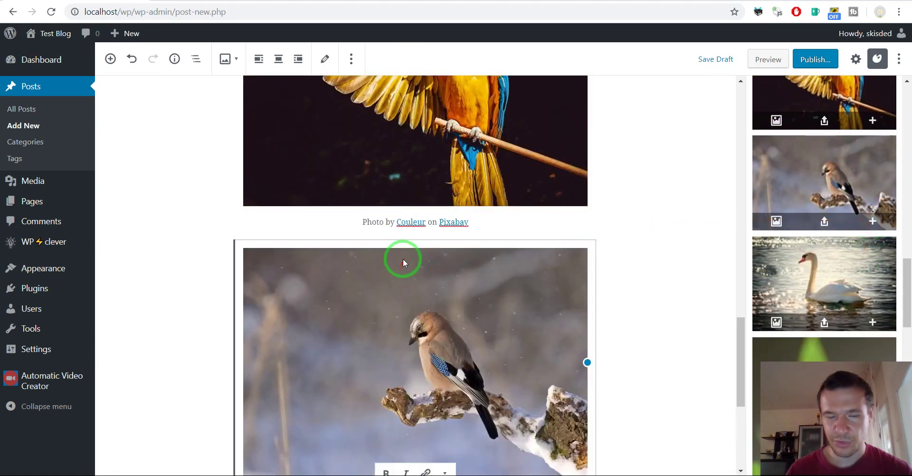
{"action": "scroll", "coordinate": [399, 256], "scroll_direction": "up", "scroll_amount": 20}
{"action": "scroll", "coordinate": [391, 251], "scroll_direction": "down", "scroll_amount": 7}
{"action": "scroll", "coordinate": [390, 249], "scroll_direction": "down", "scroll_amount": 10}
{"action": "scroll", "coordinate": [387, 257], "scroll_direction": "up", "scroll_amount": 18}
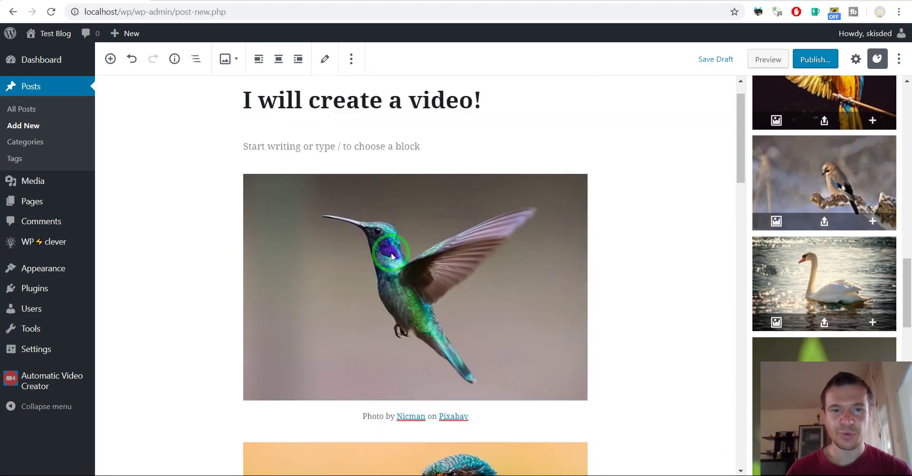
{"action": "scroll", "coordinate": [384, 267], "scroll_direction": "up", "scroll_amount": 1}
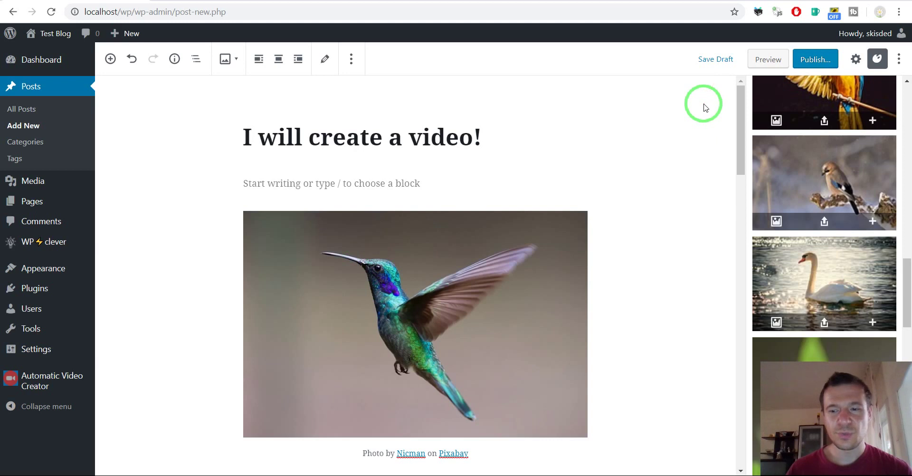
Publish 'I will create a video!' and confirm it in the pre-publish panel.
{"action": "left_click", "coordinate": [813, 59]}
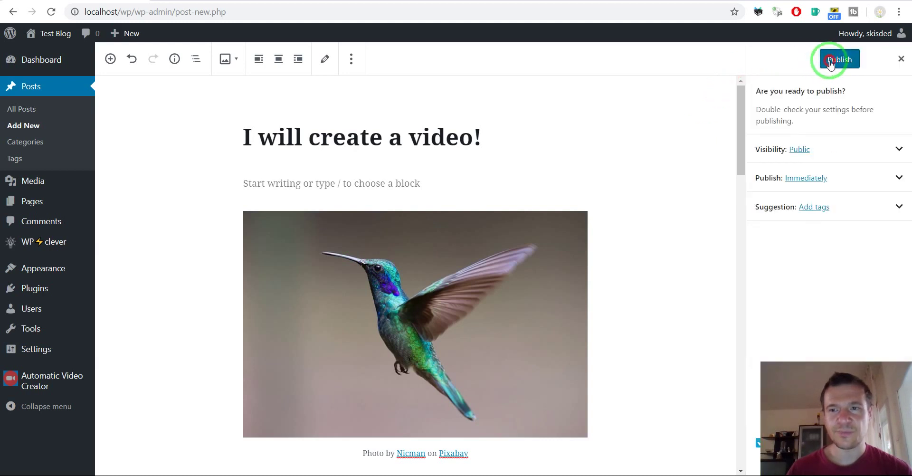
{"action": "left_click", "coordinate": [830, 60]}
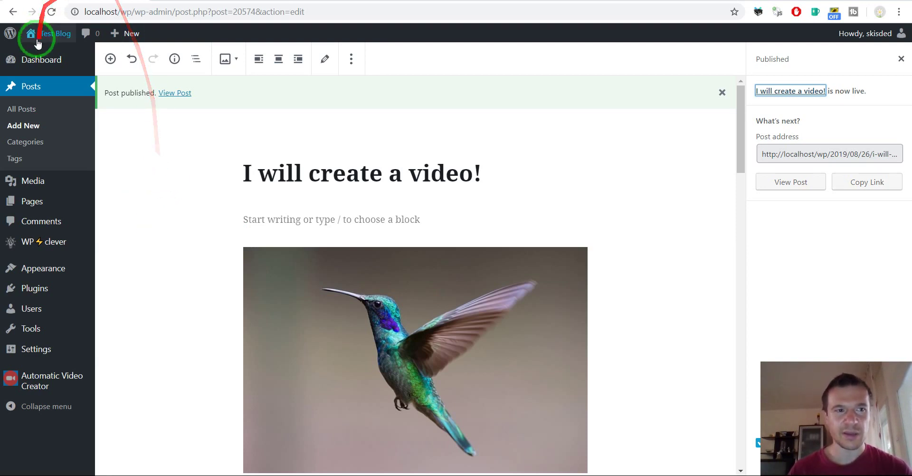
Open the live post from its permalink and look through the bird photos.
{"action": "left_click", "coordinate": [279, 165]}
{"action": "left_click", "coordinate": [305, 135]}
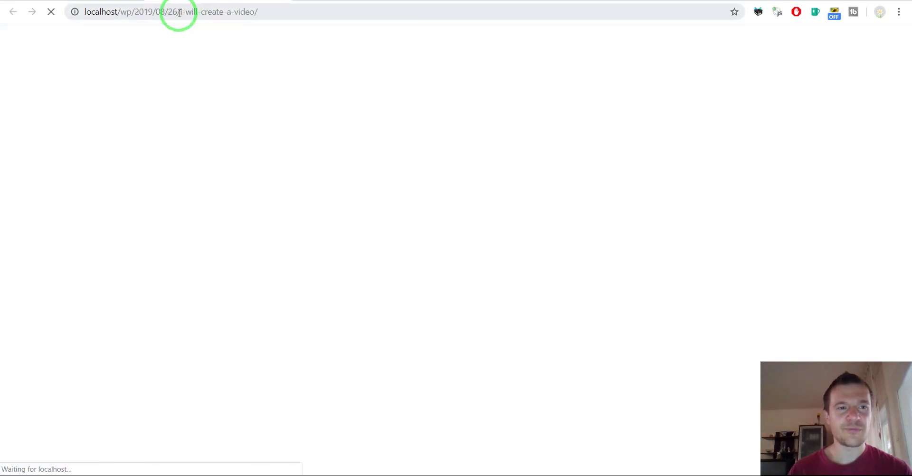
{"action": "scroll", "coordinate": [182, 133], "scroll_direction": "down", "scroll_amount": 5}
{"action": "scroll", "coordinate": [171, 156], "scroll_direction": "down", "scroll_amount": 20}
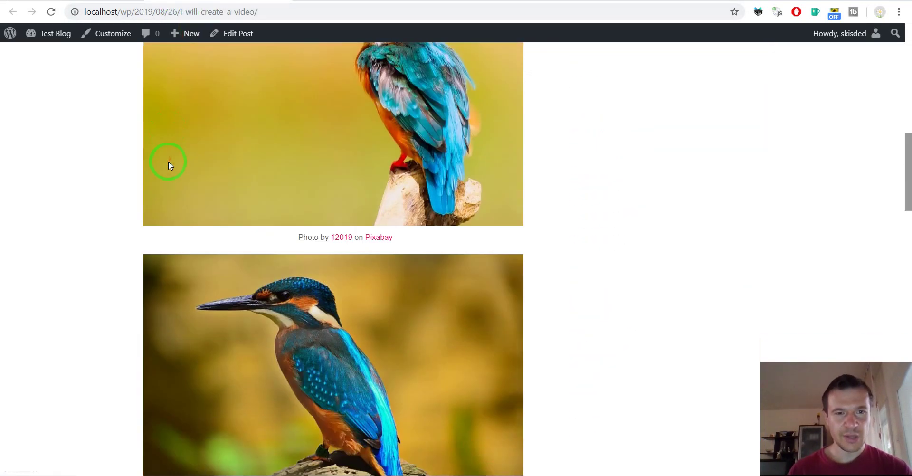
{"action": "scroll", "coordinate": [168, 162], "scroll_direction": "down", "scroll_amount": 6}
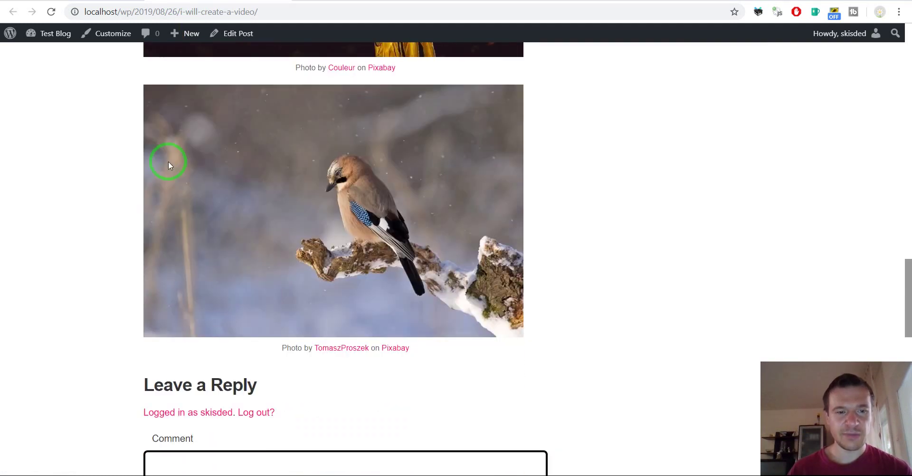
{"action": "scroll", "coordinate": [168, 163], "scroll_direction": "up", "scroll_amount": 8}
{"action": "scroll", "coordinate": [169, 167], "scroll_direction": "up", "scroll_amount": 15}
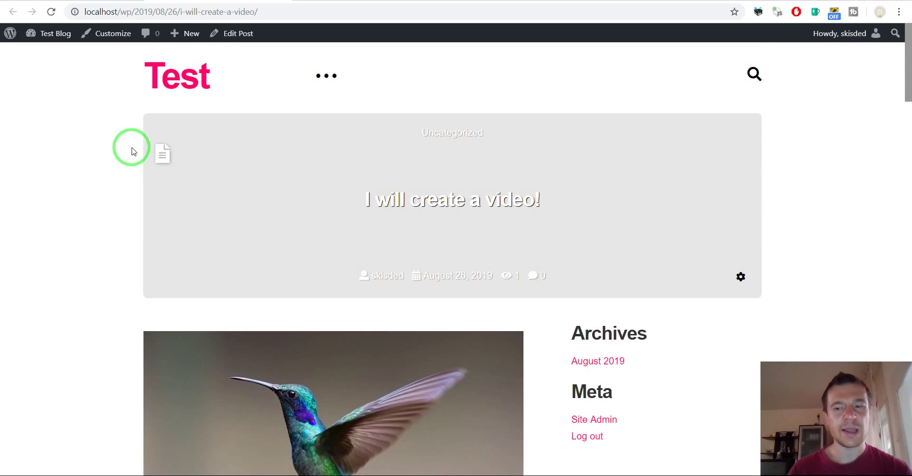
{"action": "scroll", "coordinate": [129, 157], "scroll_direction": "down", "scroll_amount": 5}
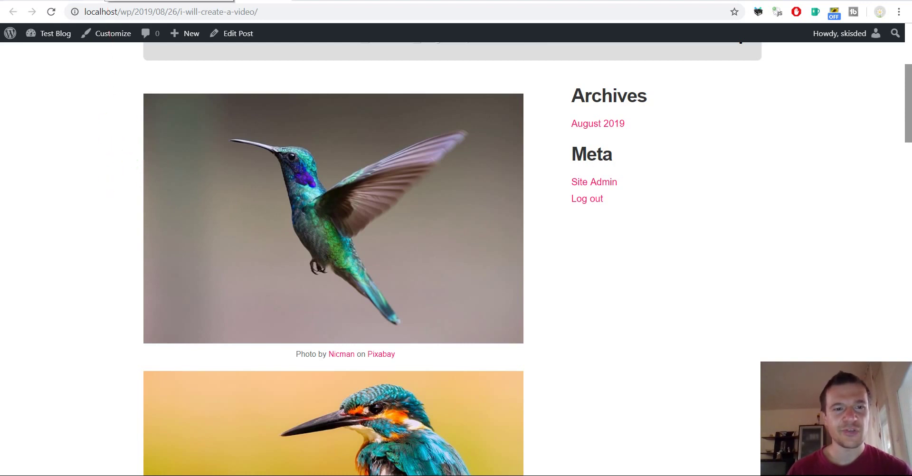
{"action": "scroll", "coordinate": [108, 96], "scroll_direction": "up", "scroll_amount": 5}
Reload the live post so the generated slideshow video appears.
{"action": "left_click", "coordinate": [51, 12]}
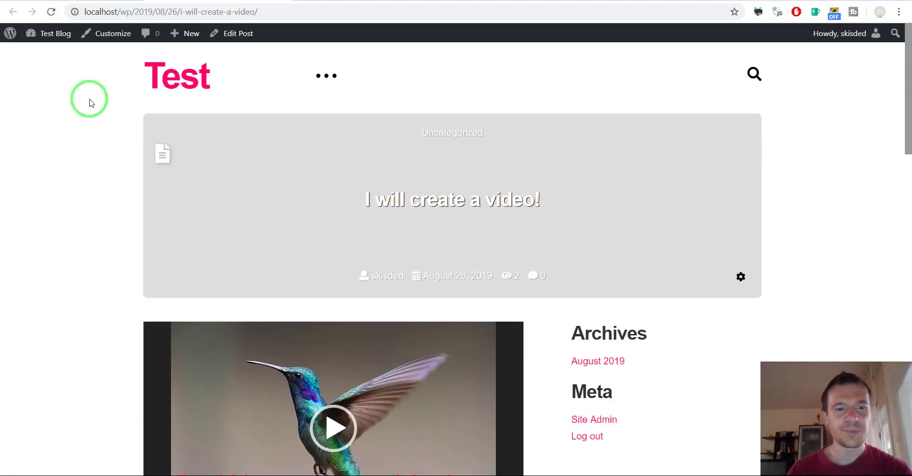
{"action": "scroll", "coordinate": [92, 103], "scroll_direction": "down", "scroll_amount": 3}
{"action": "scroll", "coordinate": [92, 103], "scroll_direction": "down", "scroll_amount": 1}
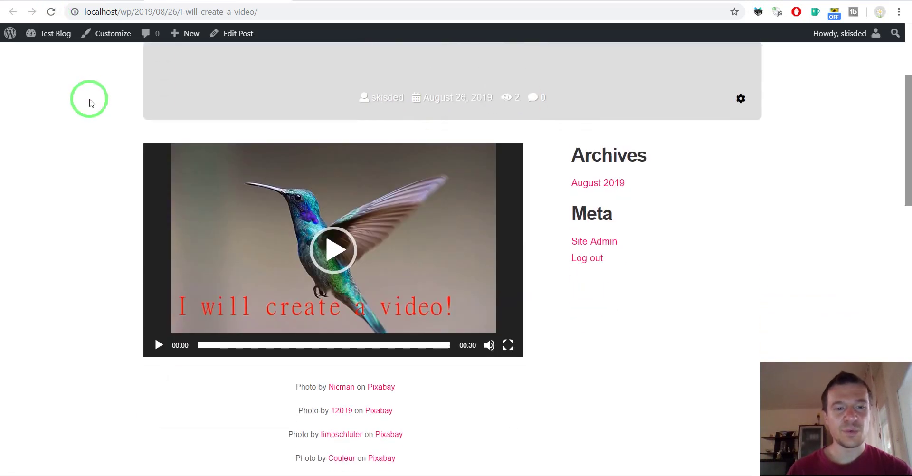
{"action": "scroll", "coordinate": [173, 264], "scroll_direction": "down", "scroll_amount": 4}
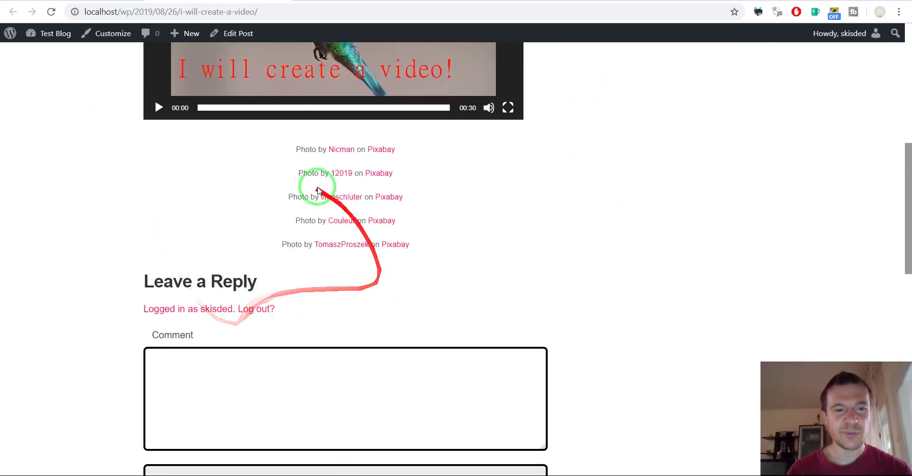
{"action": "scroll", "coordinate": [139, 218], "scroll_direction": "up", "scroll_amount": 3}
{"action": "scroll", "coordinate": [139, 219], "scroll_direction": "up", "scroll_amount": 1}
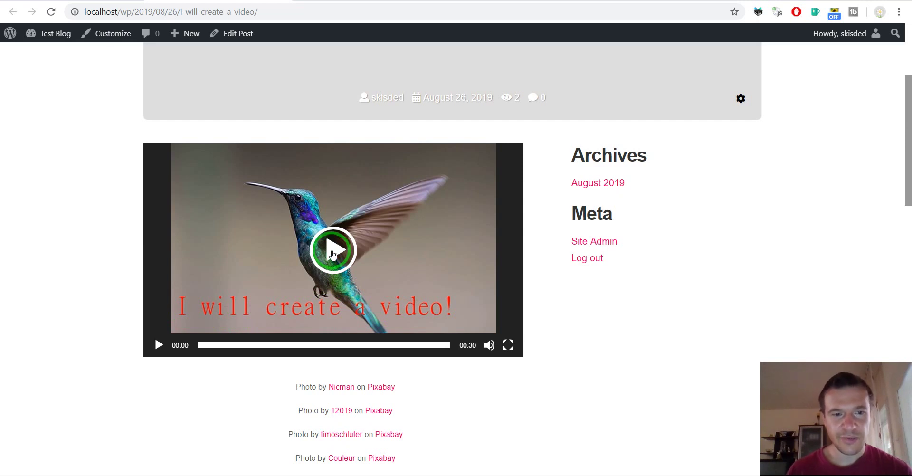
Play the 30-second bird slideshow video through, then pause it.
{"action": "left_click", "coordinate": [332, 251]}
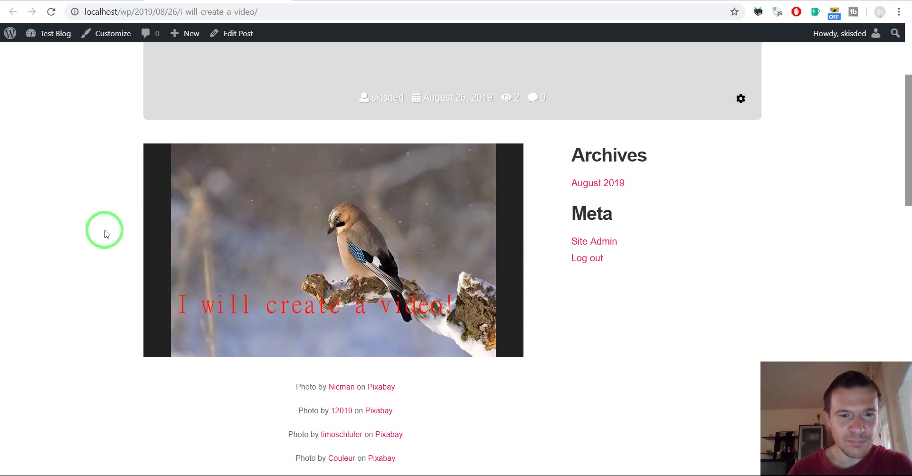
{"action": "mouse_move", "coordinate": [173, 230]}
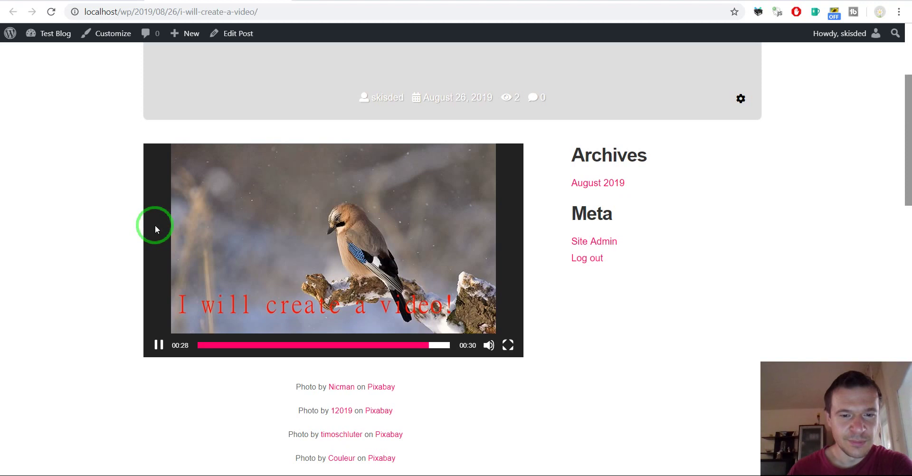
{"action": "left_click", "coordinate": [159, 347]}
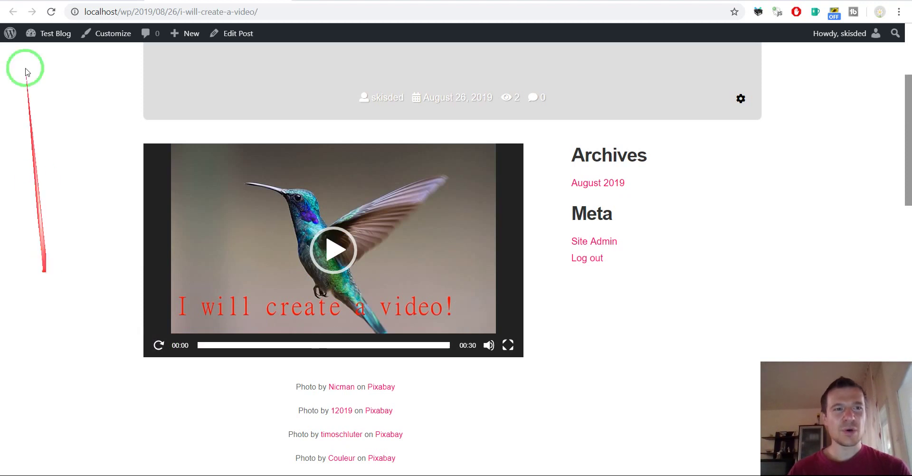
Return to the editor and reload it so the hummingbird video shows at the top.
{"action": "left_click", "coordinate": [13, 11]}
{"action": "scroll", "coordinate": [486, 218], "scroll_direction": "down", "scroll_amount": 5}
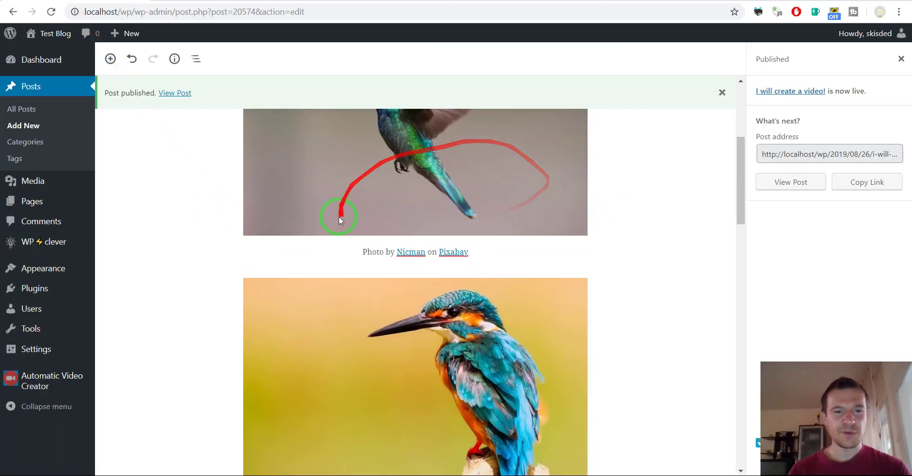
{"action": "scroll", "coordinate": [341, 221], "scroll_direction": "down", "scroll_amount": 9}
{"action": "scroll", "coordinate": [344, 197], "scroll_direction": "down", "scroll_amount": 5}
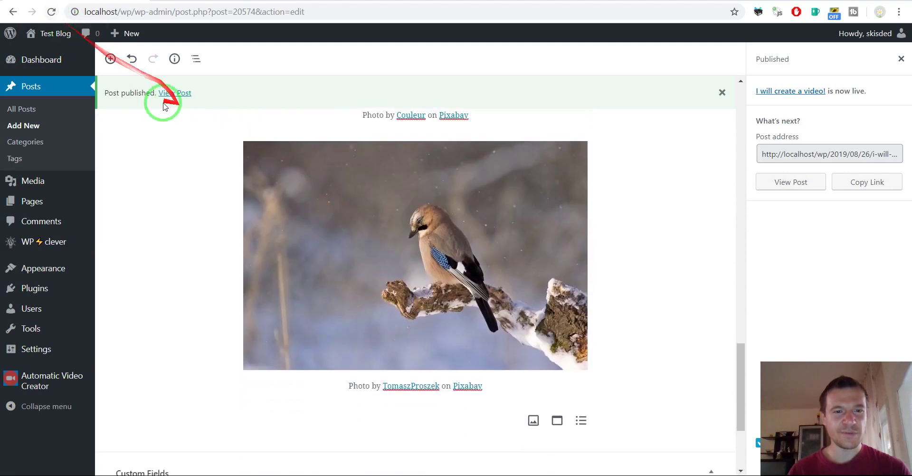
{"action": "left_click", "coordinate": [51, 12]}
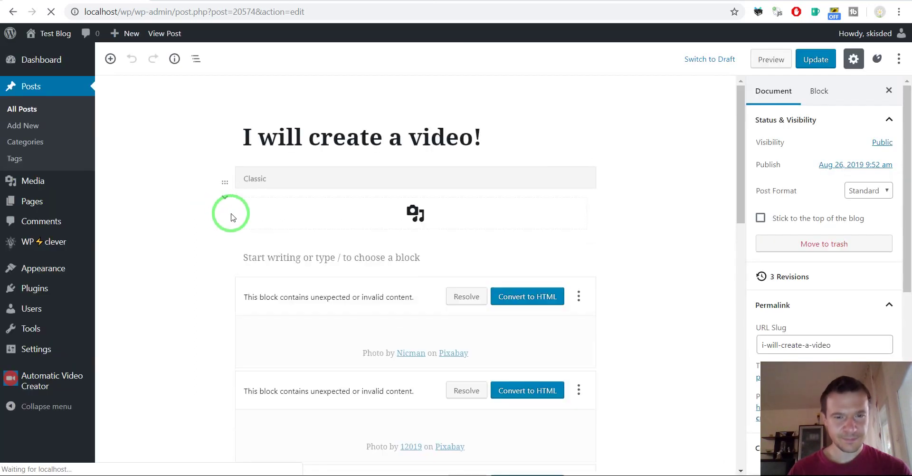
{"action": "scroll", "coordinate": [299, 304], "scroll_direction": "down", "scroll_amount": 1}
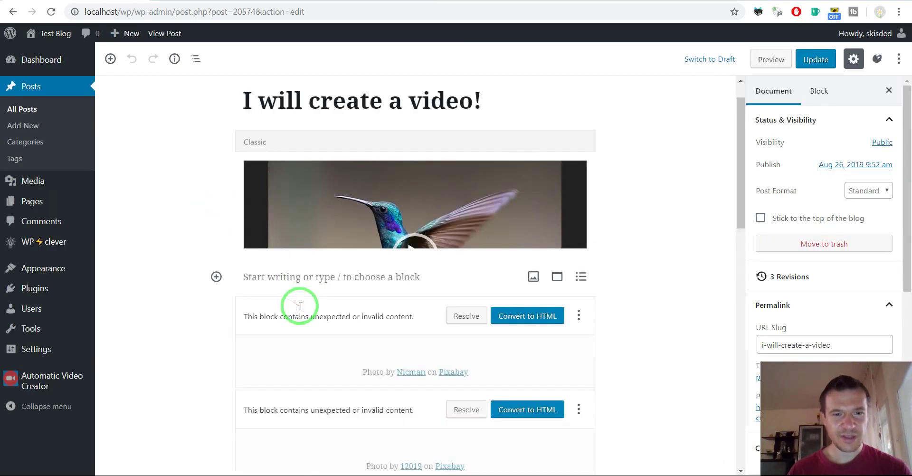
{"action": "scroll", "coordinate": [300, 306], "scroll_direction": "down", "scroll_amount": 8}
{"action": "scroll", "coordinate": [300, 305], "scroll_direction": "up", "scroll_amount": 10}
View the published post, go back to the editor, and browse the Automatic Video Creator menu.
{"action": "left_click", "coordinate": [185, 1]}
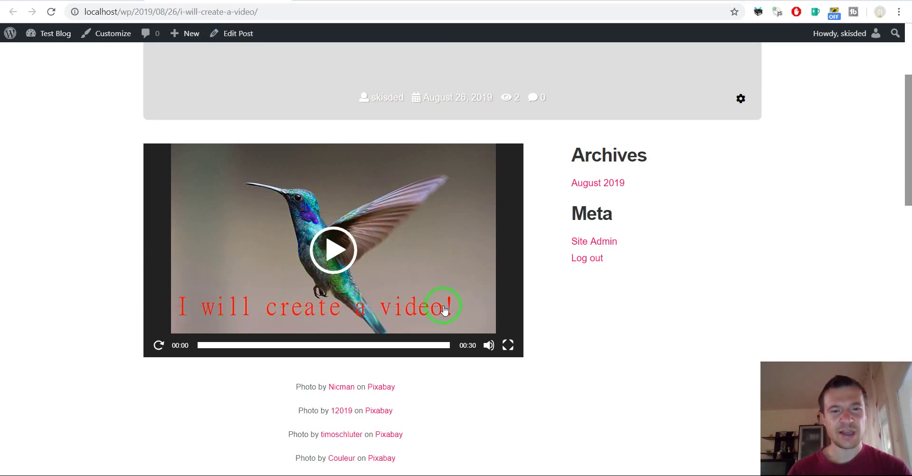
{"action": "left_click", "coordinate": [238, 34]}
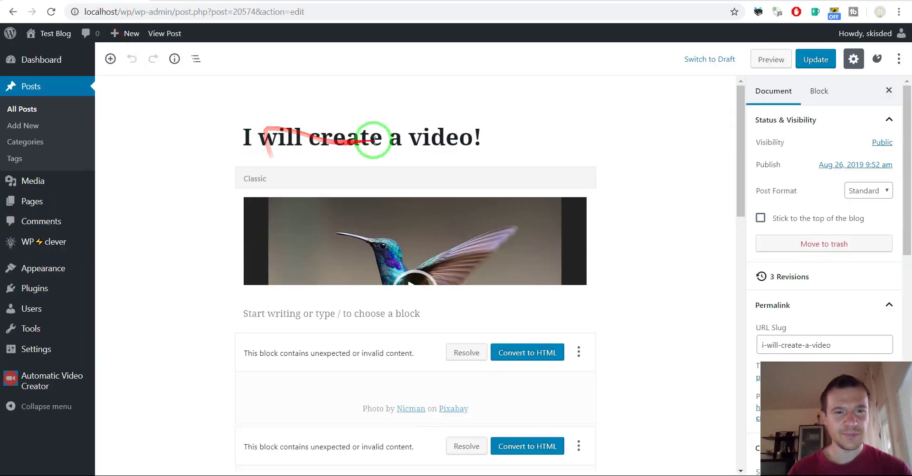
{"action": "key", "text": "alt+Left"}
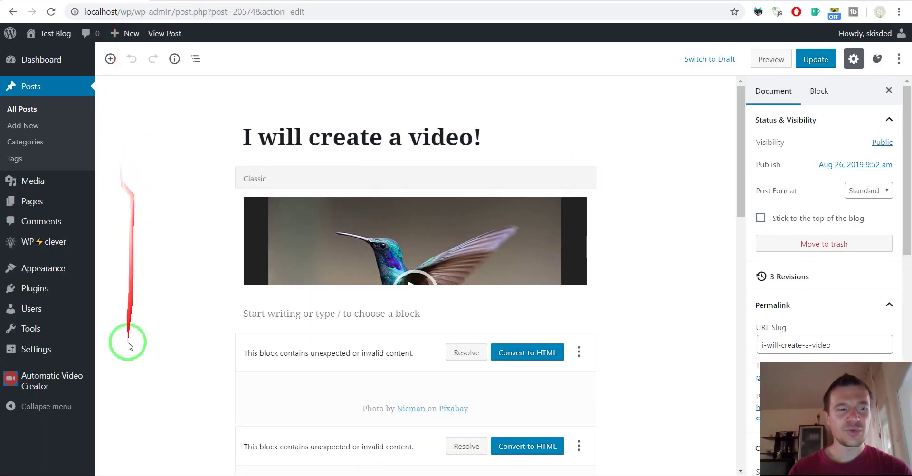
{"action": "mouse_move", "coordinate": [50, 381]}
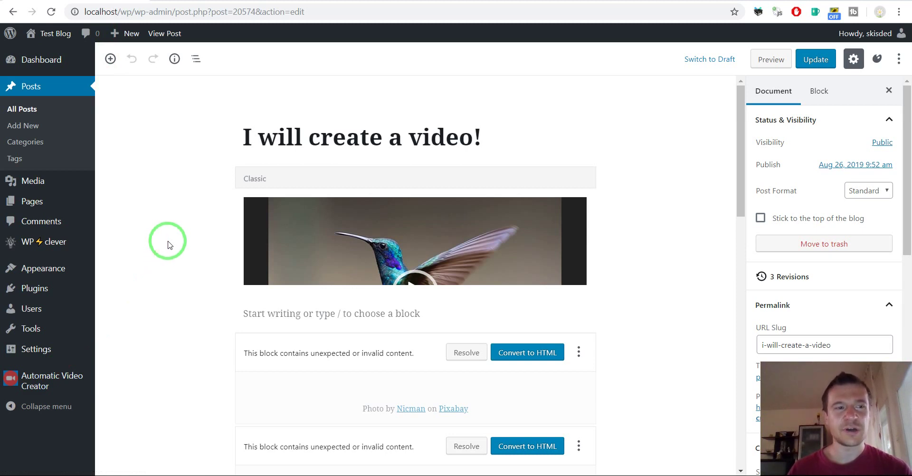
{"action": "mouse_move", "coordinate": [81, 378]}
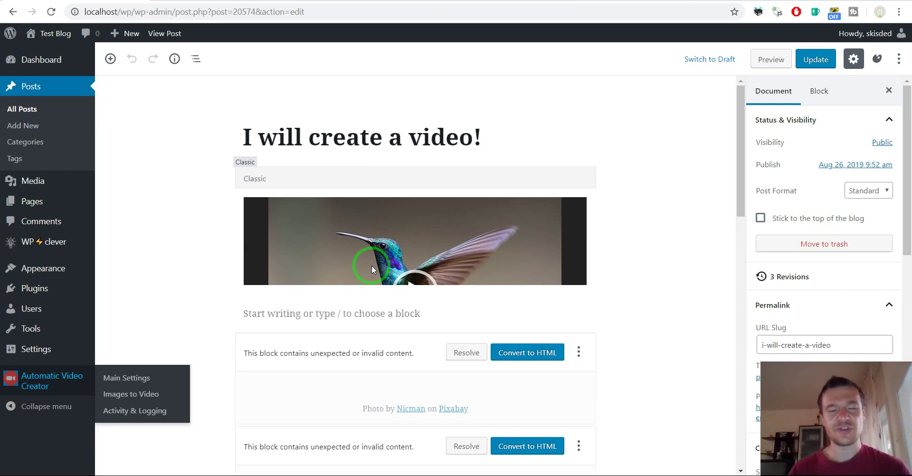
{"action": "left_click", "coordinate": [197, 195]}
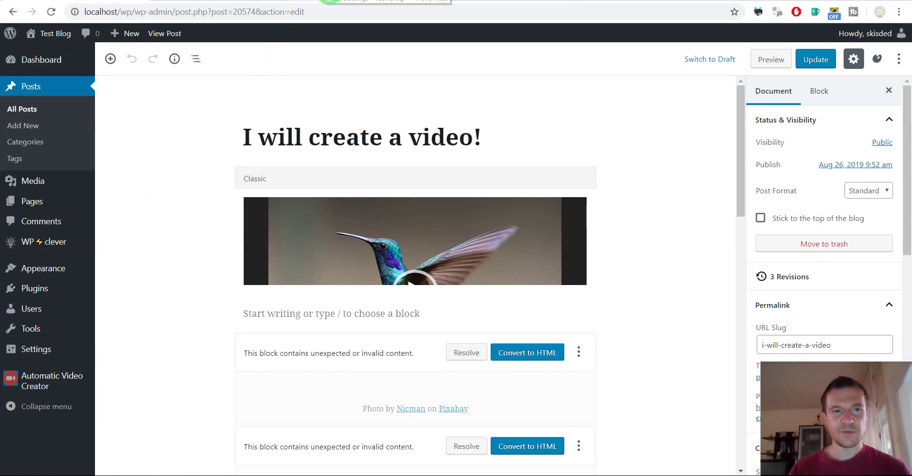
{"action": "left_click", "coordinate": [339, 1]}
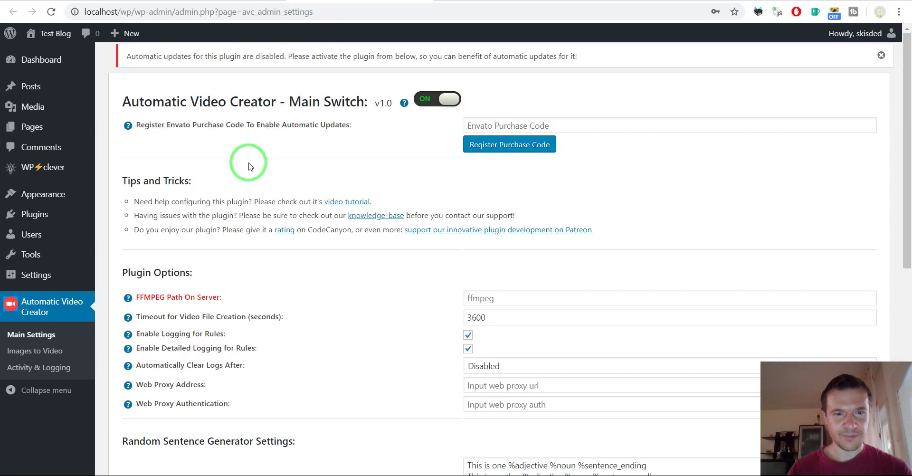
{"action": "mouse_move", "coordinate": [906, 93]}
{"action": "left_mouse_down"}
{"action": "mouse_move", "coordinate": [906, 130]}
{"action": "mouse_move", "coordinate": [905, 109]}
{"action": "left_mouse_up"}
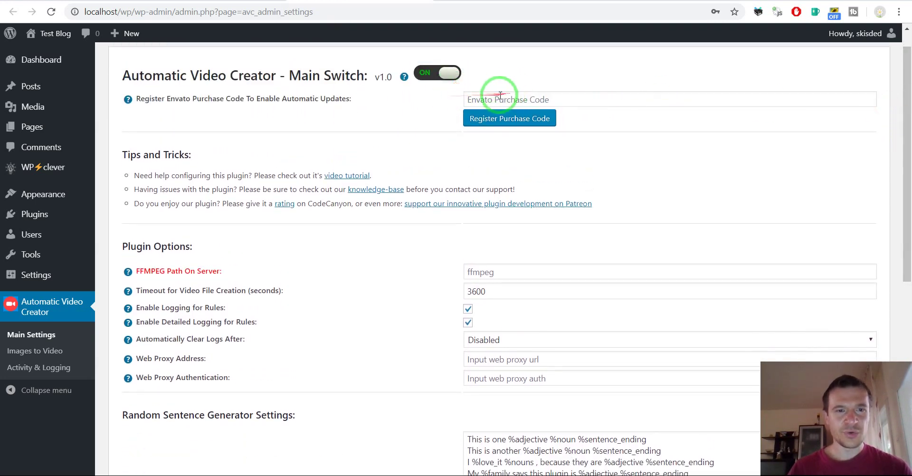
{"action": "left_click", "coordinate": [515, 98]}
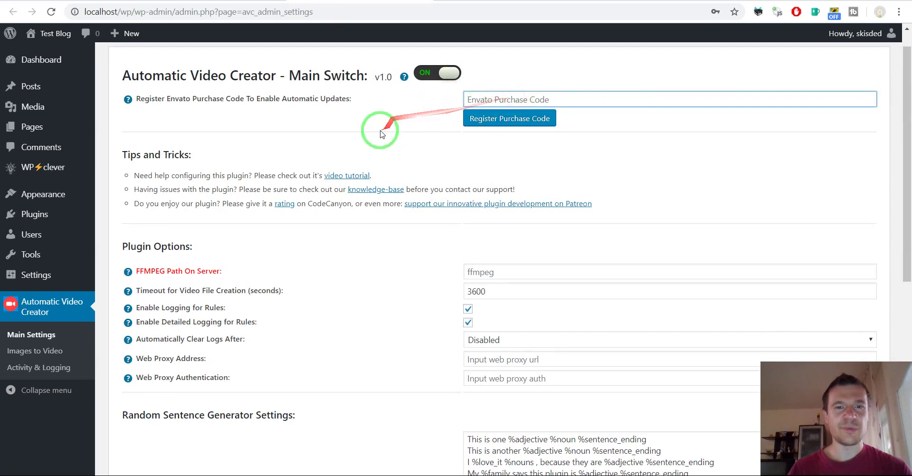
{"action": "scroll", "coordinate": [386, 155], "scroll_direction": "down", "scroll_amount": 4}
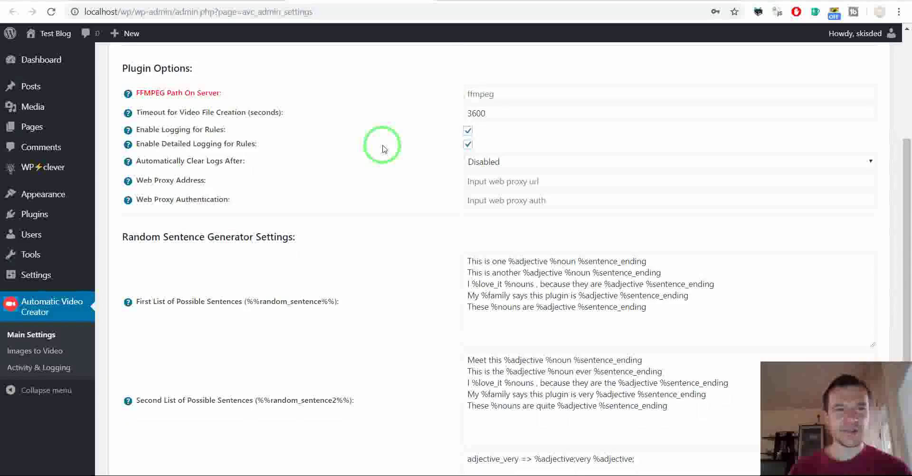
{"action": "left_click_drag", "start_coordinate": [140, 94], "coordinate": [427, 90]}
{"action": "left_click", "coordinate": [472, 94]}
{"action": "left_click", "coordinate": [466, 101]}
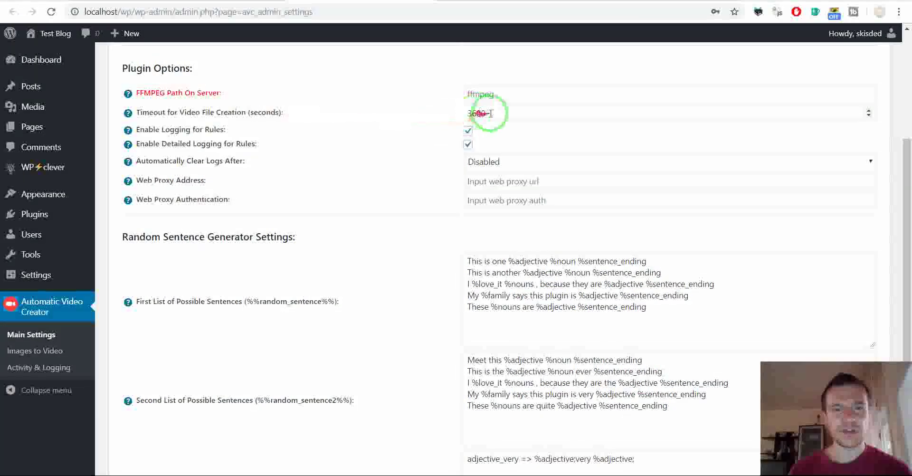
{"action": "left_click_drag", "start_coordinate": [489, 113], "coordinate": [473, 114]}
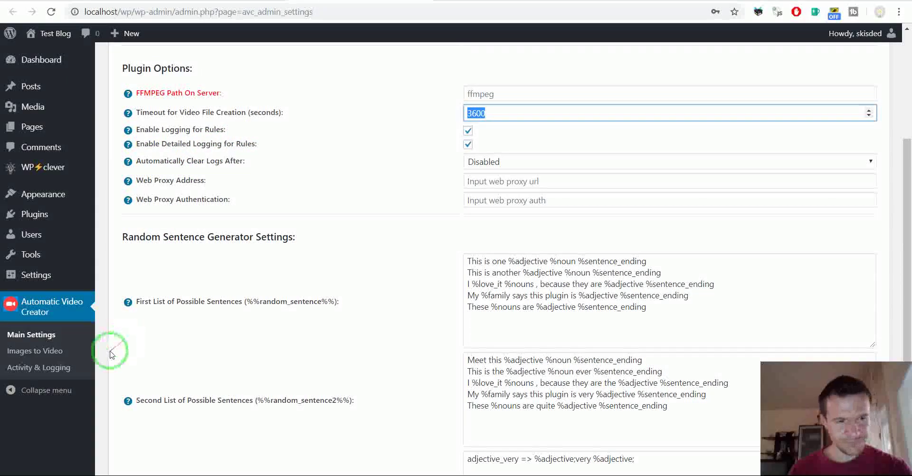
{"action": "left_click", "coordinate": [37, 370]}
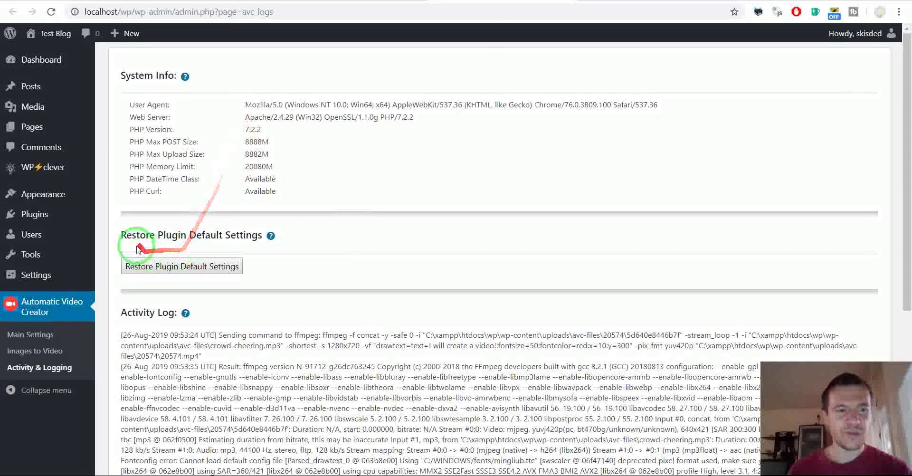
{"action": "scroll", "coordinate": [219, 240], "scroll_direction": "down", "scroll_amount": 5}
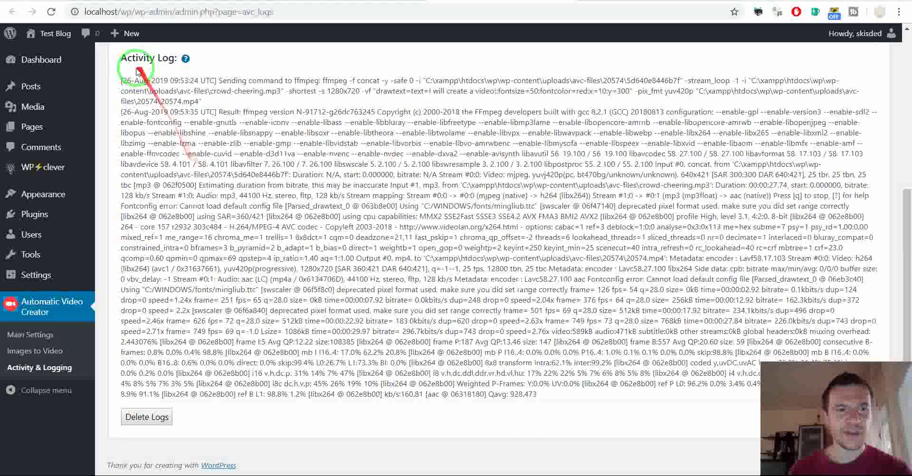
{"action": "left_click_drag", "start_coordinate": [219, 80], "coordinate": [278, 101]}
{"action": "left_click", "coordinate": [220, 79]}
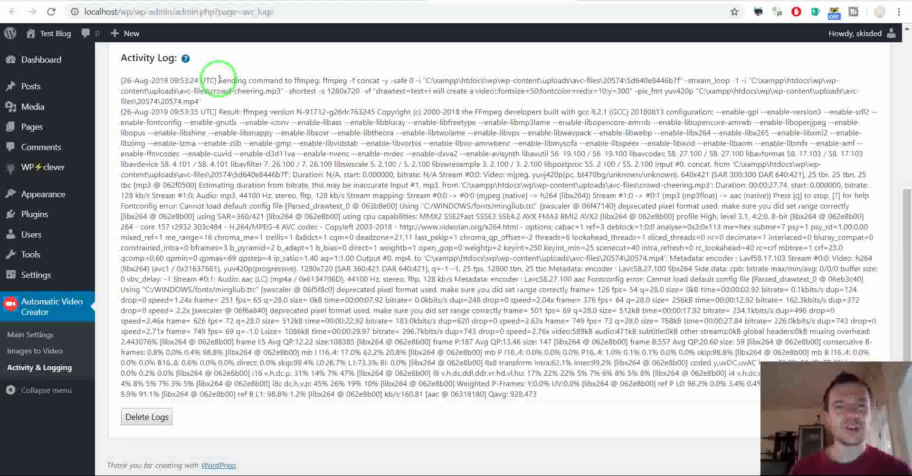
{"action": "left_click_drag", "start_coordinate": [221, 79], "coordinate": [229, 122]}
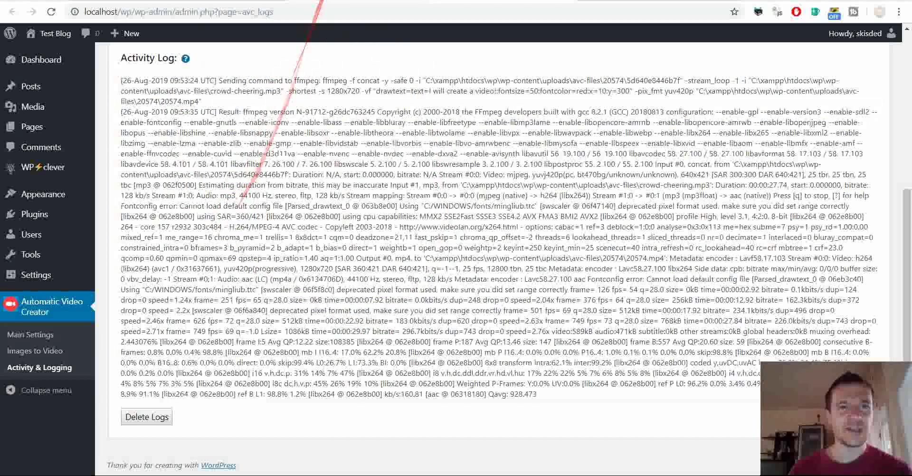
{"action": "left_click", "coordinate": [335, 1]}
{"action": "left_click_drag", "start_coordinate": [149, 144], "coordinate": [469, 148]}
Highlight the Web Proxy labels and the %%random_sentence%% and %%random_sentence2%% list settings.
{"action": "left_click", "coordinate": [258, 179]}
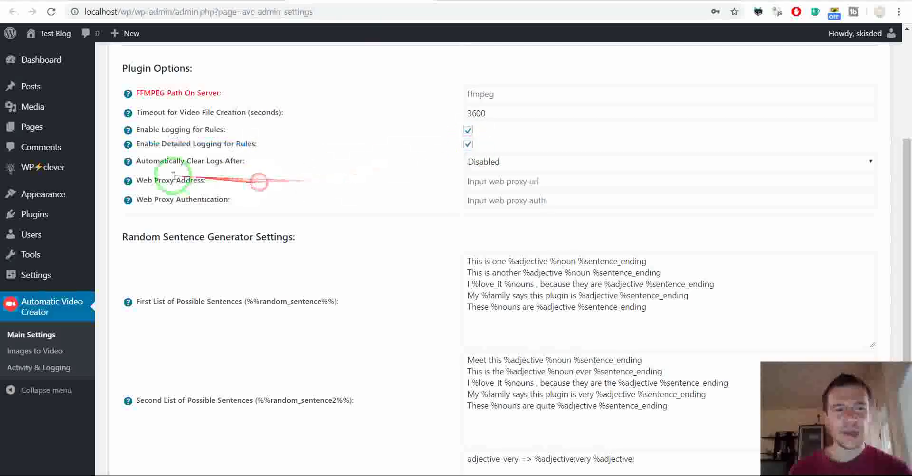
{"action": "left_click_drag", "start_coordinate": [144, 180], "coordinate": [209, 181]}
{"action": "left_click_drag", "start_coordinate": [143, 200], "coordinate": [465, 178]}
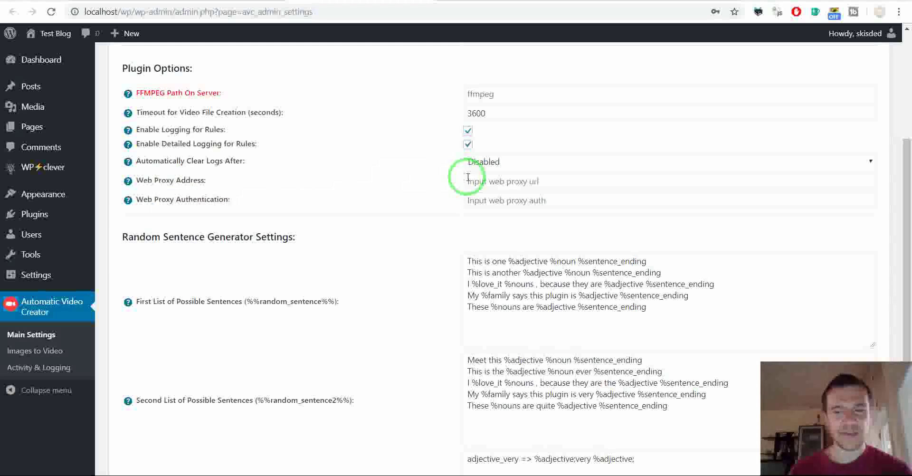
{"action": "scroll", "coordinate": [432, 199], "scroll_direction": "down", "scroll_amount": 3}
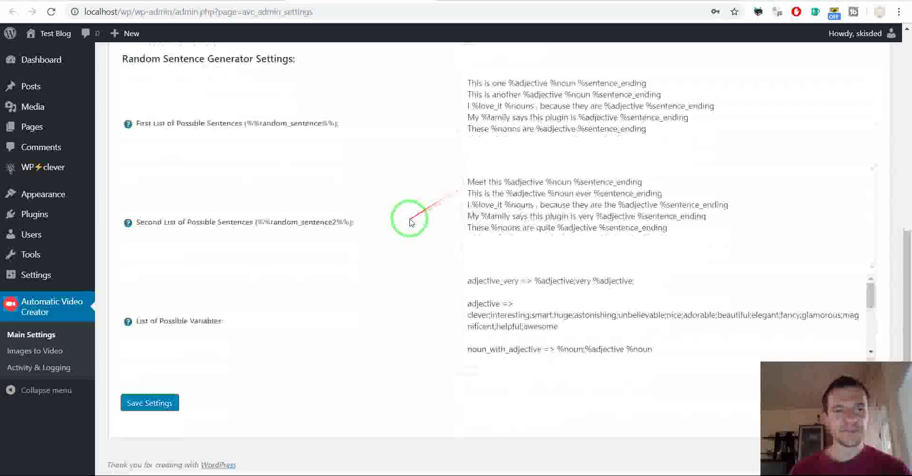
{"action": "left_click", "coordinate": [249, 122]}
{"action": "left_click_drag", "start_coordinate": [249, 122], "coordinate": [334, 123]}
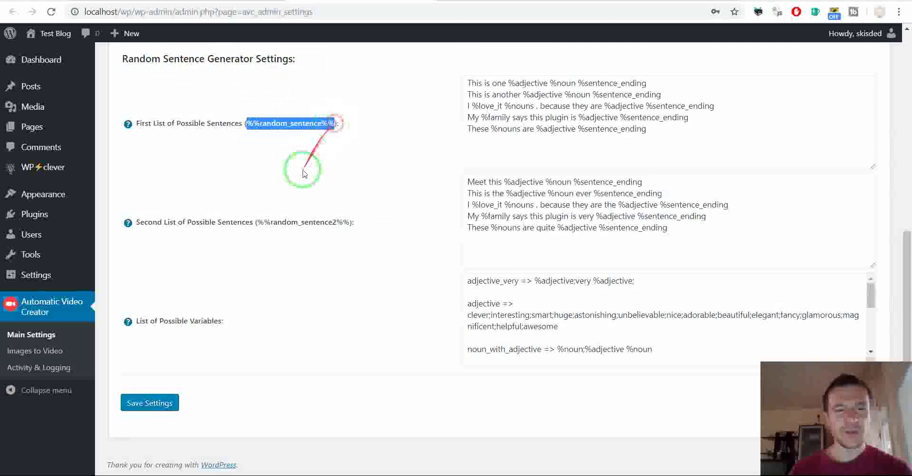
{"action": "left_click_drag", "start_coordinate": [259, 223], "coordinate": [351, 222]}
Highlight sentence list lines, the adjective_very variable, and the %%random_sentence2%% label.
{"action": "scroll", "coordinate": [322, 217], "scroll_direction": "up", "scroll_amount": 1}
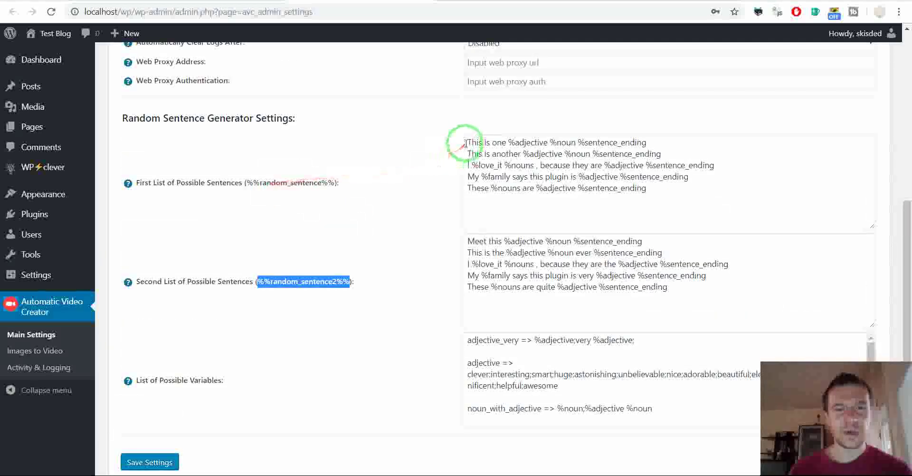
{"action": "left_click_drag", "start_coordinate": [468, 143], "coordinate": [662, 143]}
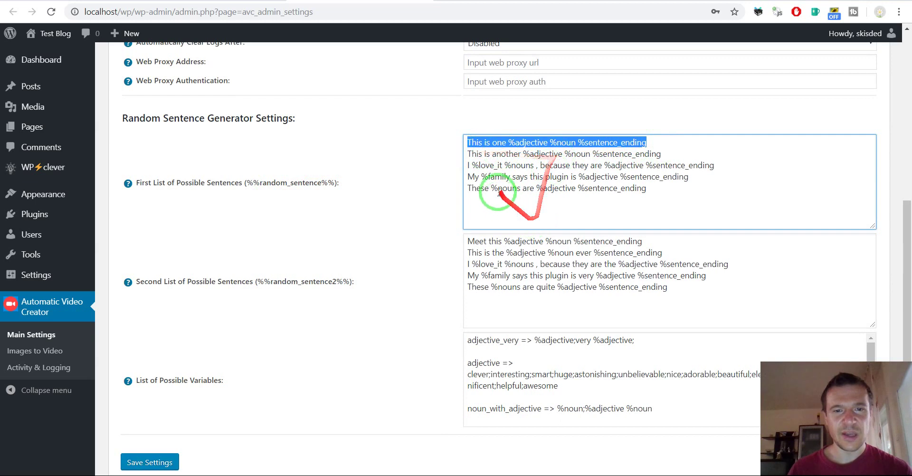
{"action": "left_click", "coordinate": [484, 165]}
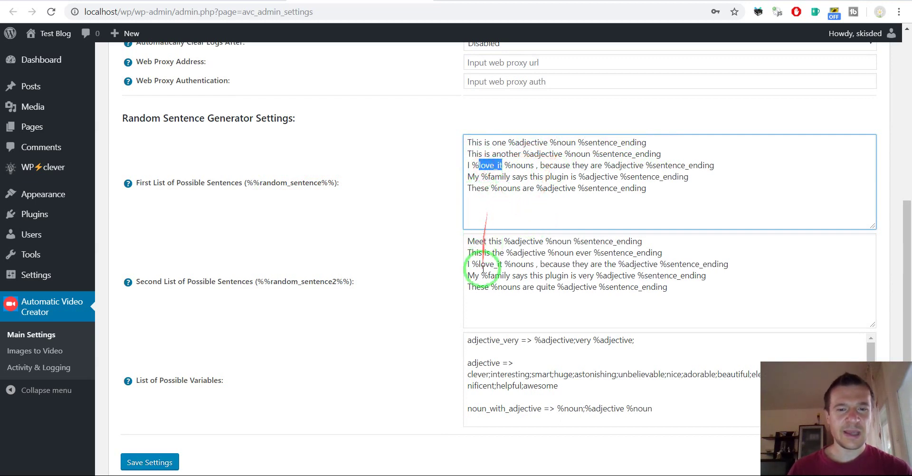
{"action": "scroll", "coordinate": [478, 264], "scroll_direction": "down", "scroll_amount": 1}
{"action": "double_click", "coordinate": [475, 283]}
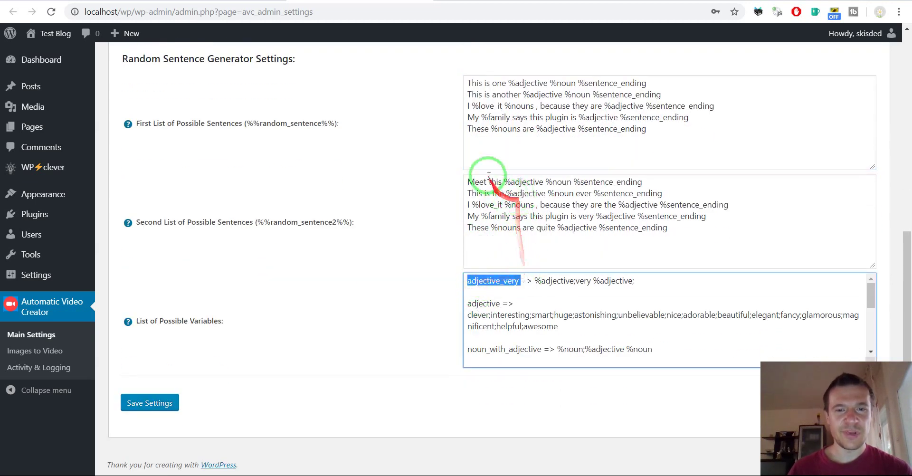
{"action": "left_click_drag", "start_coordinate": [469, 180], "coordinate": [475, 187]}
{"action": "left_click", "coordinate": [476, 191]}
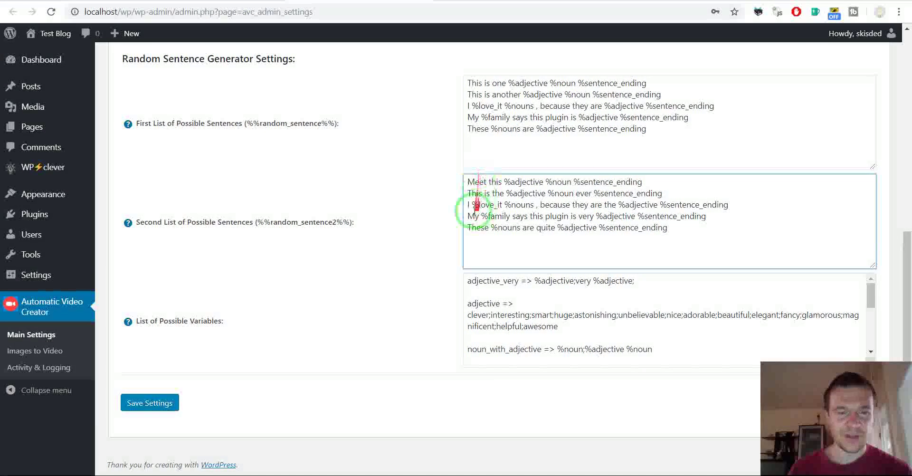
{"action": "left_click_drag", "start_coordinate": [257, 222], "coordinate": [350, 222]}
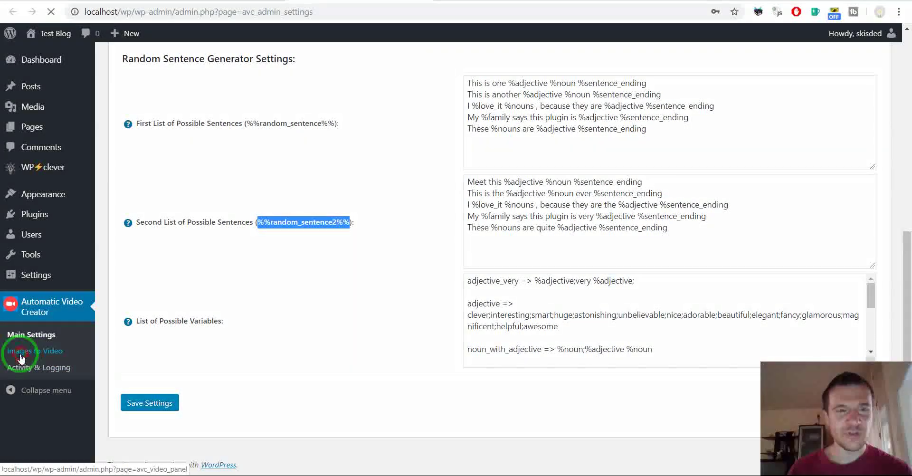
Go over the Images to Video posting options, noting the posting delay is in seconds.
{"action": "scroll", "coordinate": [359, 222], "scroll_direction": "down", "scroll_amount": 1}
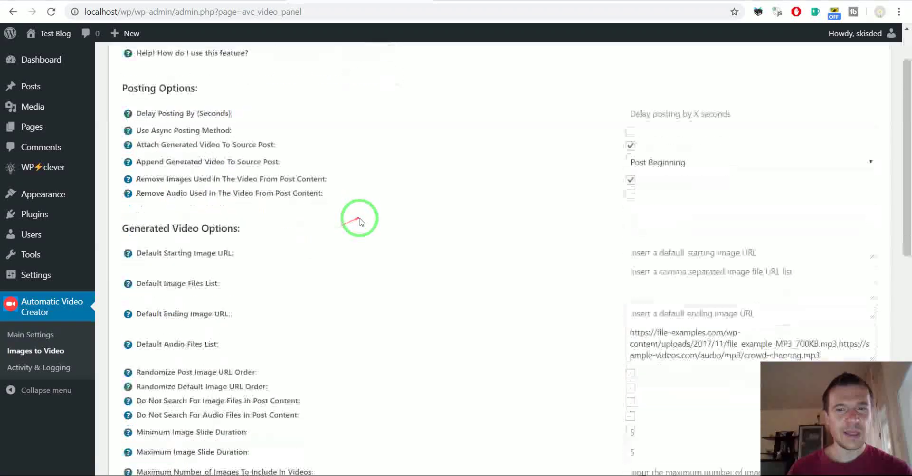
{"action": "scroll", "coordinate": [359, 222], "scroll_direction": "up", "scroll_amount": 1}
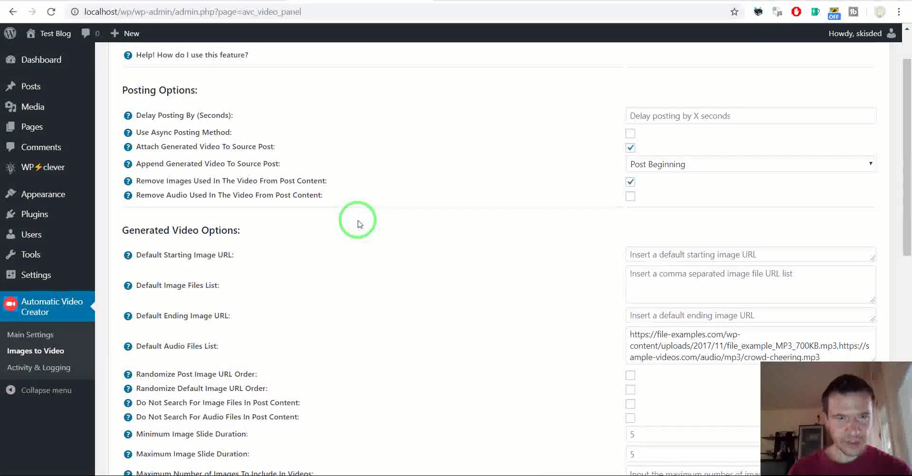
{"action": "scroll", "coordinate": [362, 231], "scroll_direction": "down", "scroll_amount": 6}
{"action": "mouse_move", "coordinate": [362, 231]}
{"action": "left_mouse_down"}
{"action": "mouse_move", "coordinate": [116, 279]}
{"action": "mouse_move", "coordinate": [195, 285]}
{"action": "left_mouse_up"}
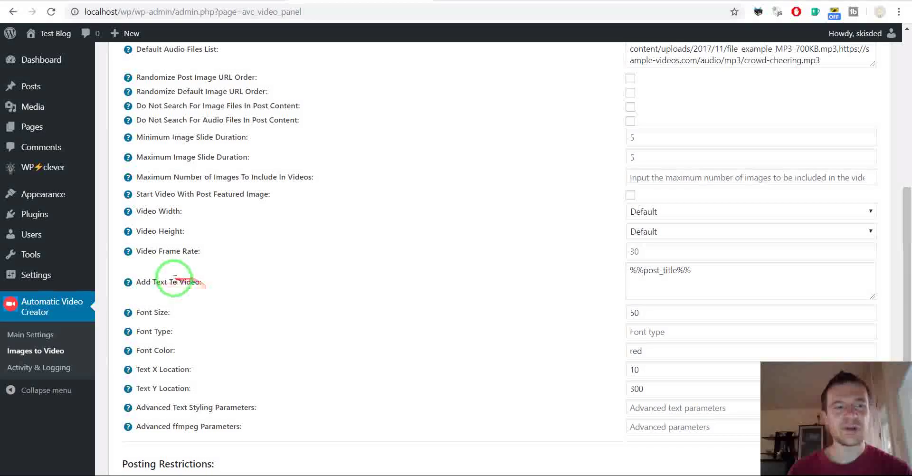
{"action": "scroll", "coordinate": [174, 282], "scroll_direction": "up", "scroll_amount": 2}
{"action": "scroll", "coordinate": [173, 282], "scroll_direction": "up", "scroll_amount": 5}
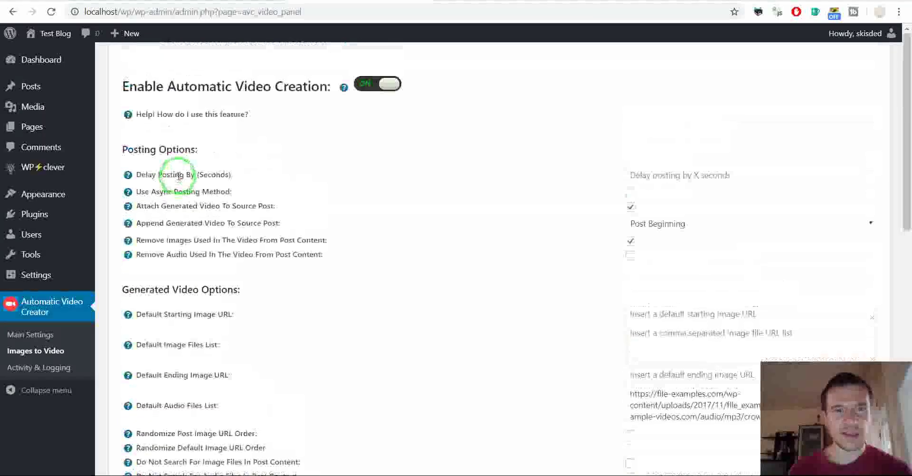
{"action": "scroll", "coordinate": [178, 175], "scroll_direction": "down", "scroll_amount": 1}
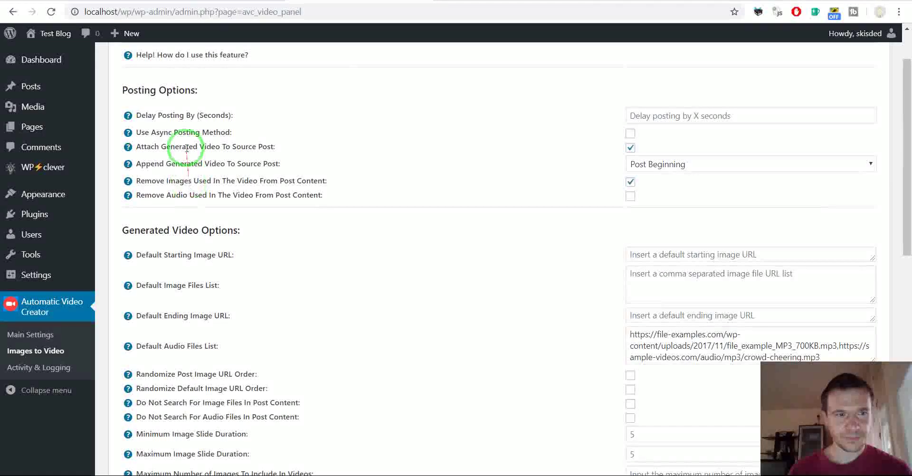
{"action": "mouse_move", "coordinate": [187, 142]}
{"action": "left_mouse_down"}
{"action": "mouse_move", "coordinate": [146, 115]}
{"action": "mouse_move", "coordinate": [265, 116]}
{"action": "left_mouse_up"}
{"action": "double_click", "coordinate": [218, 114]}
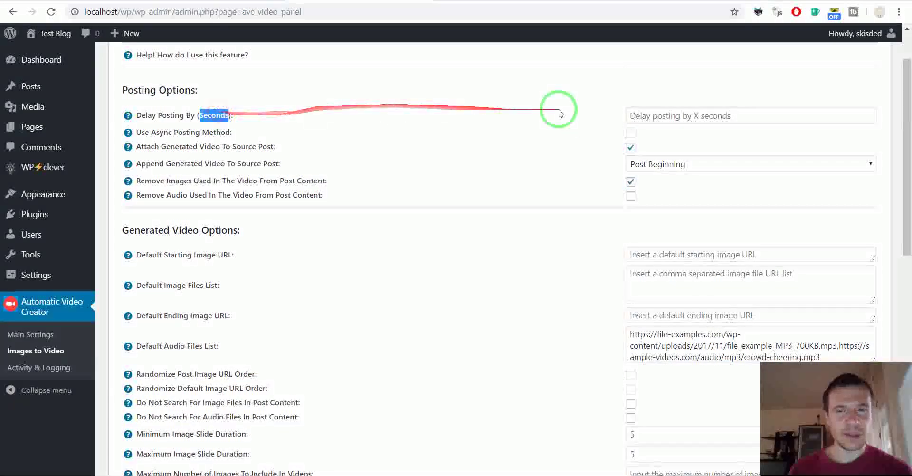
{"action": "left_click", "coordinate": [653, 115]}
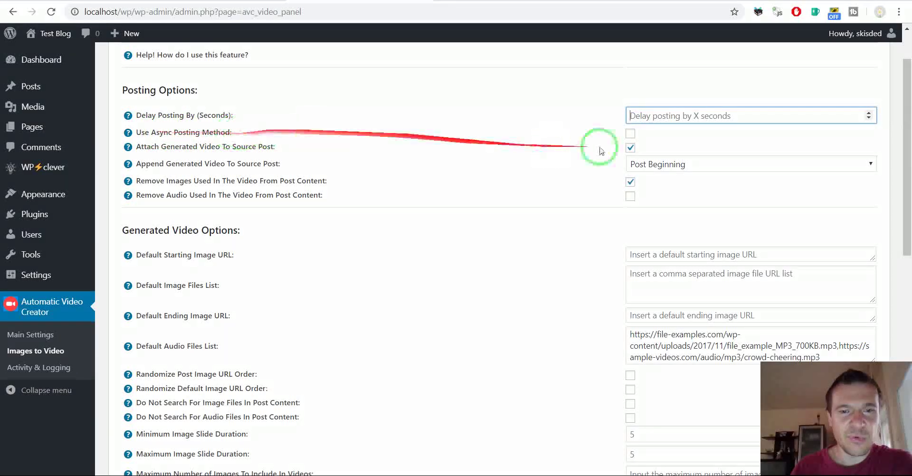
Turn Use Async Posting Method on then off again, and point out the attach-video option.
{"action": "left_click", "coordinate": [630, 134]}
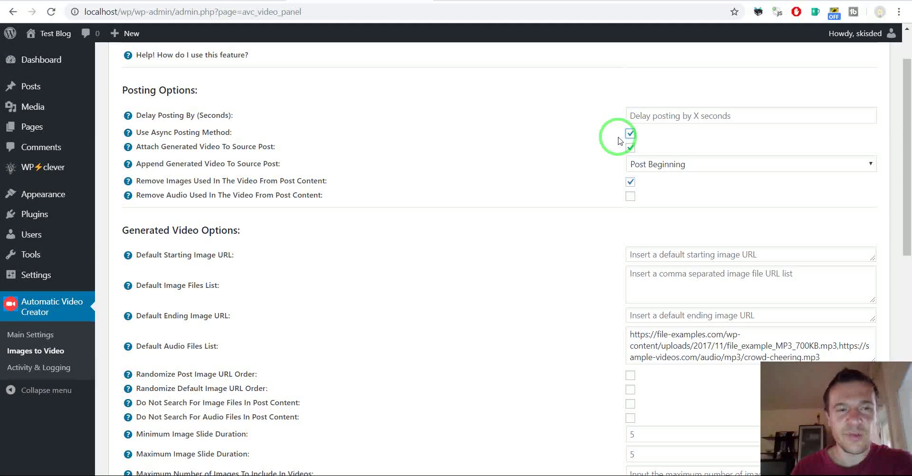
{"action": "left_click", "coordinate": [630, 133]}
{"action": "left_click_drag", "start_coordinate": [161, 149], "coordinate": [229, 148]}
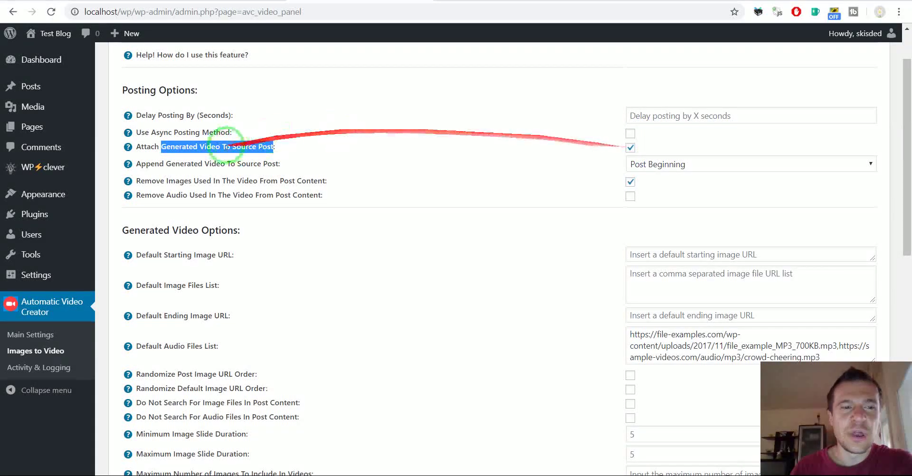
{"action": "left_click", "coordinate": [154, 146]}
{"action": "mouse_move", "coordinate": [26, 92]}
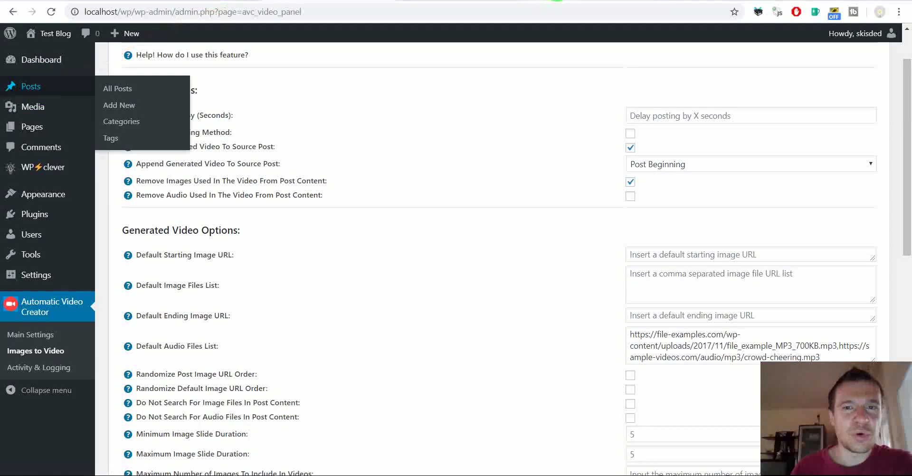
Check that 20574.mp4 is attached to the post, then review the attach and append video settings.
{"action": "left_click", "coordinate": [46, 110]}
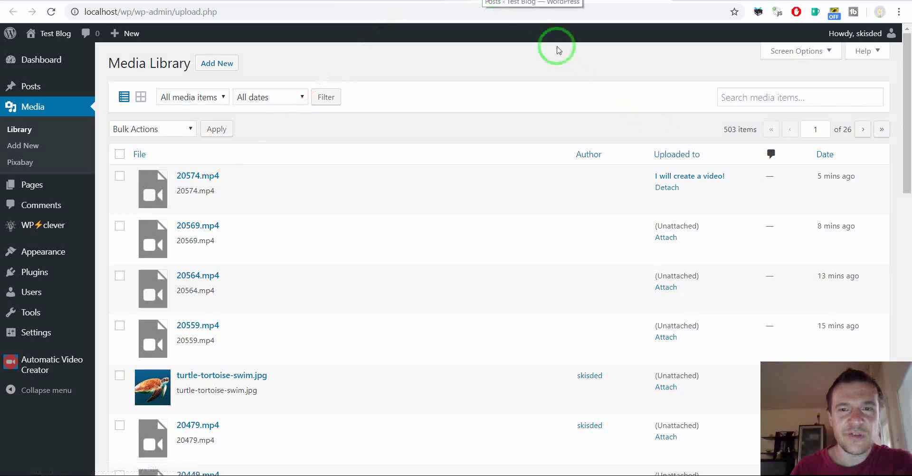
{"action": "left_click", "coordinate": [31, 86]}
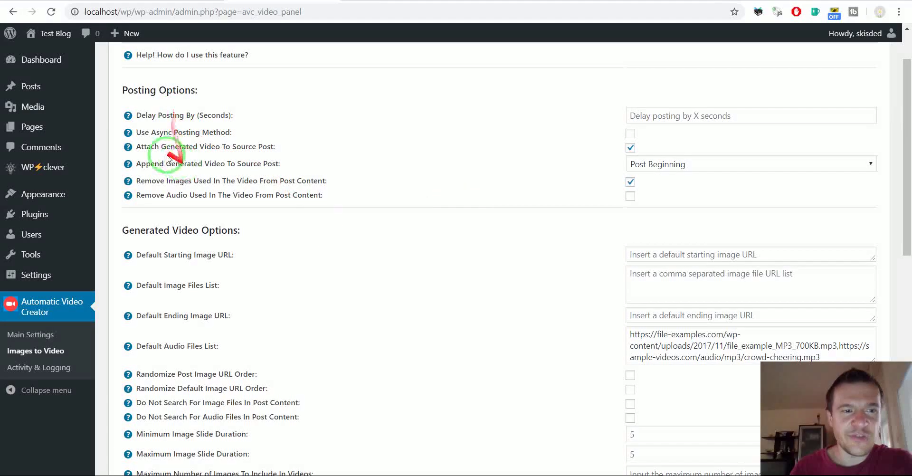
{"action": "left_click_drag", "start_coordinate": [152, 148], "coordinate": [231, 147]}
{"action": "left_click_drag", "start_coordinate": [150, 165], "coordinate": [280, 163]}
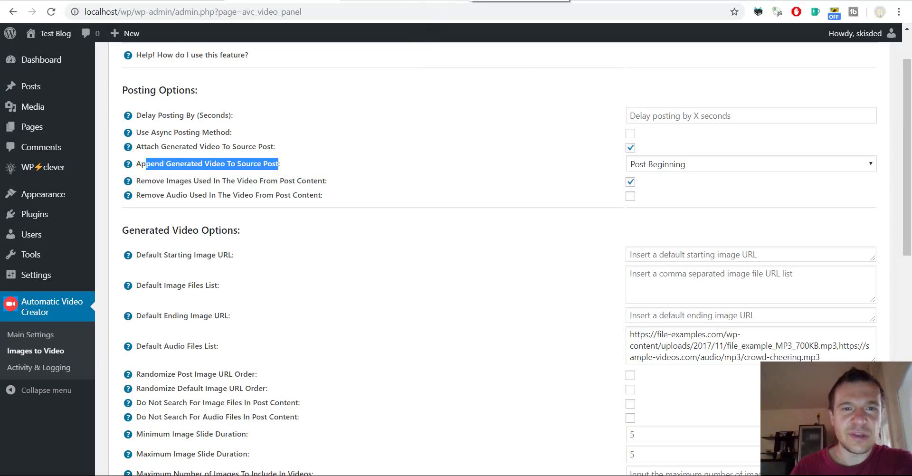
{"action": "left_click", "coordinate": [492, 1]}
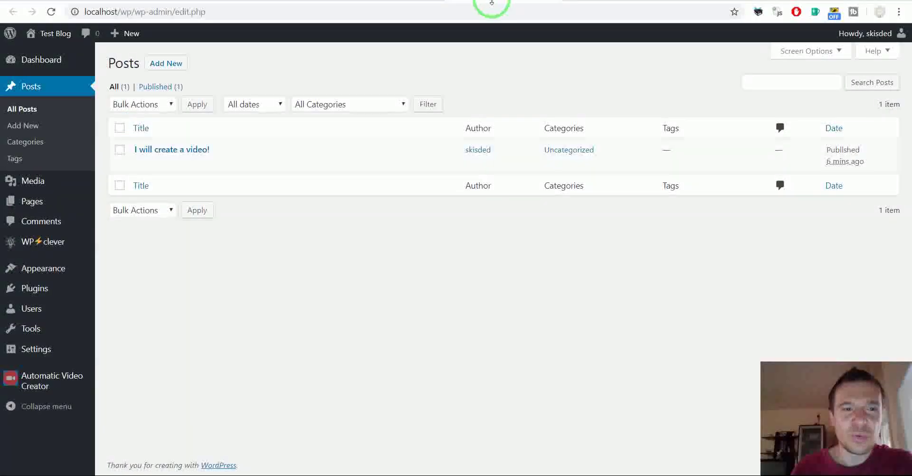
{"action": "left_click", "coordinate": [223, 1]}
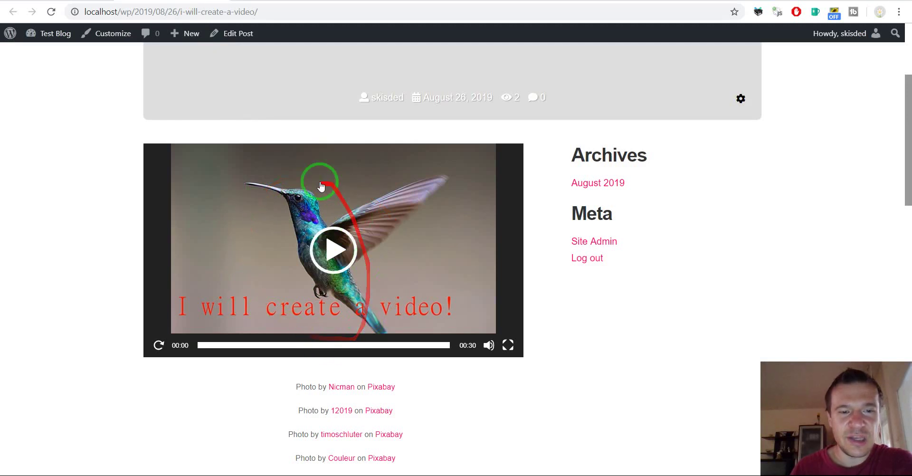
{"action": "left_click", "coordinate": [419, 2]}
{"action": "left_click", "coordinate": [549, 2]}
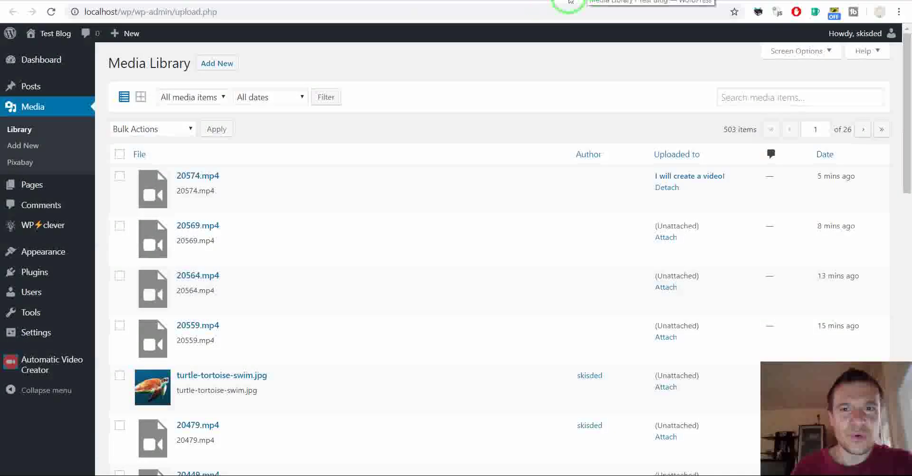
{"action": "left_click", "coordinate": [333, 2]}
{"action": "left_click_drag", "start_coordinate": [279, 164], "coordinate": [146, 164]}
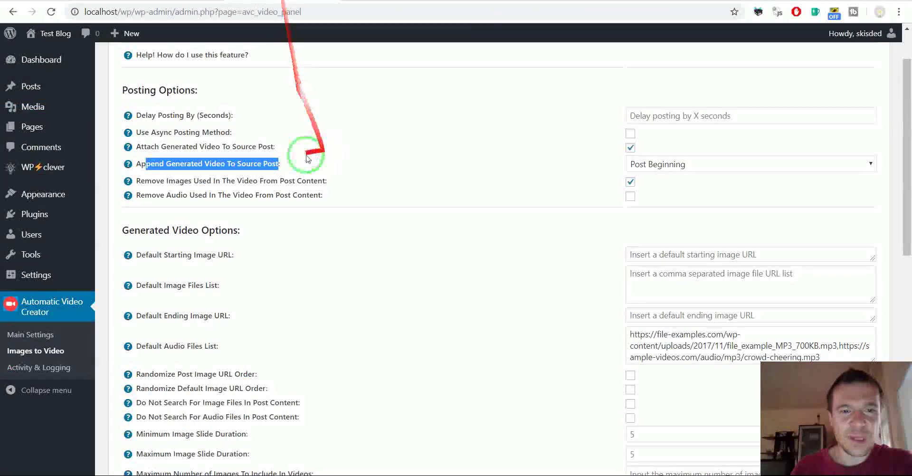
{"action": "left_click", "coordinate": [637, 163]}
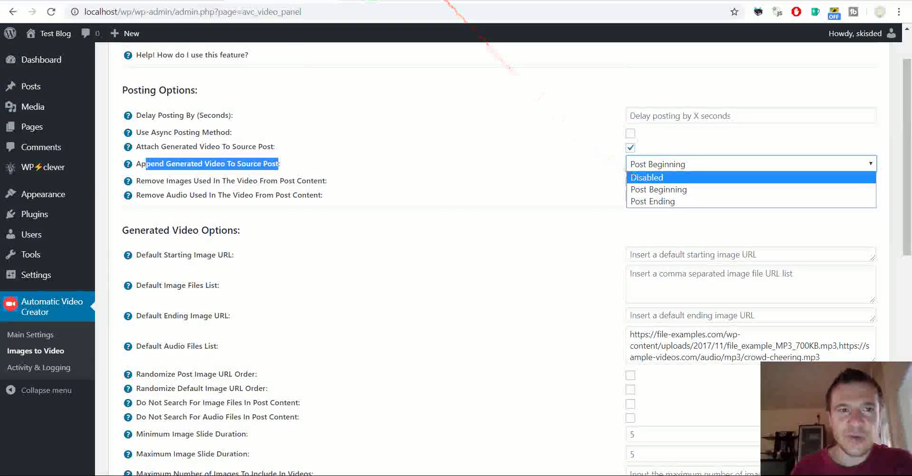
{"action": "left_click", "coordinate": [214, 2]}
{"action": "scroll", "coordinate": [175, 259], "scroll_direction": "down", "scroll_amount": 5}
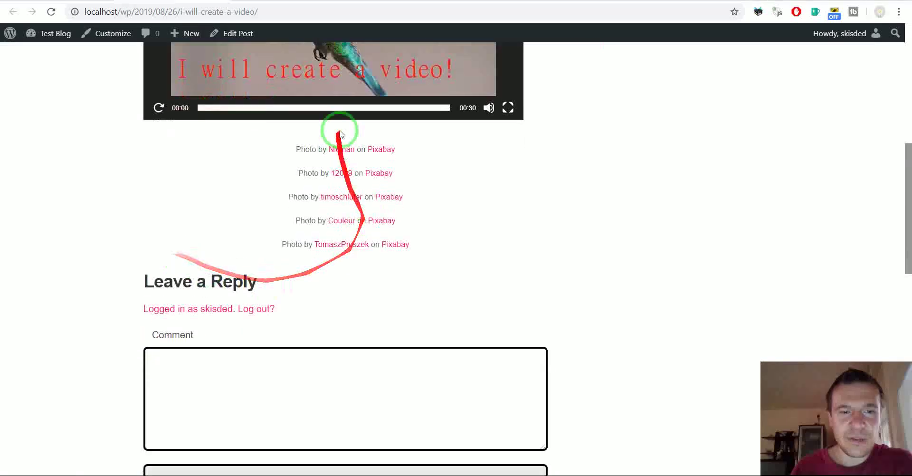
{"action": "left_click", "coordinate": [298, 2]}
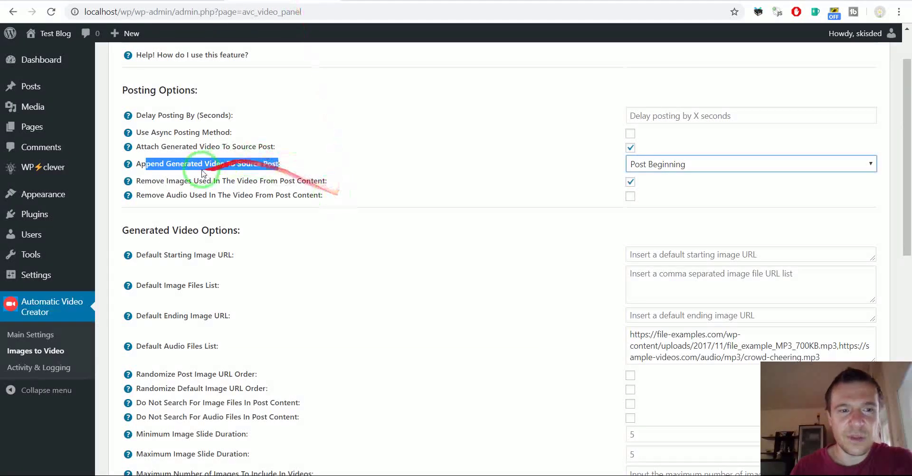
{"action": "left_click_drag", "start_coordinate": [151, 182], "coordinate": [326, 183]}
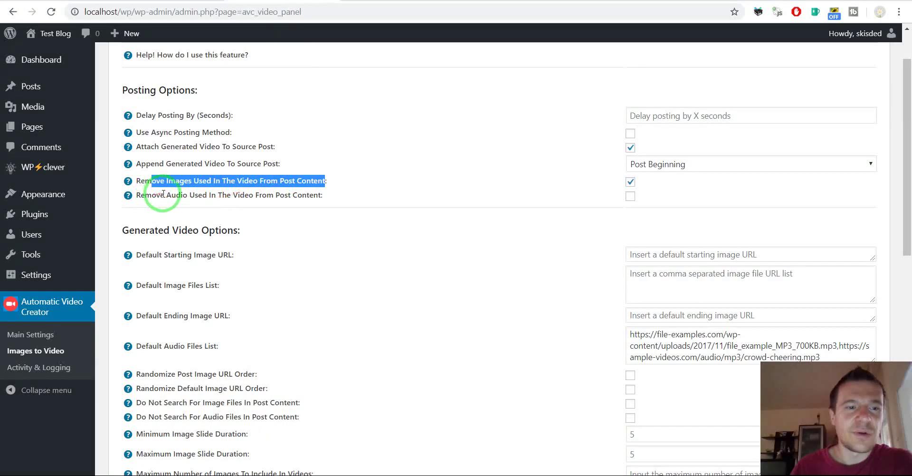
Point out the remove-audio-from-content and Default Audio Files List settings.
{"action": "left_click_drag", "start_coordinate": [166, 195], "coordinate": [316, 196]}
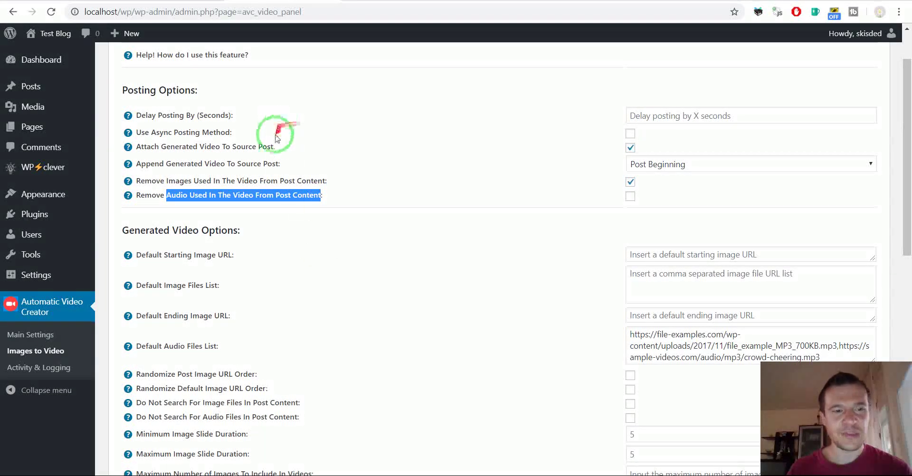
{"action": "scroll", "coordinate": [274, 205], "scroll_direction": "down", "scroll_amount": 1}
{"action": "left_click", "coordinate": [137, 286]}
{"action": "left_click_drag", "start_coordinate": [138, 286], "coordinate": [215, 288]}
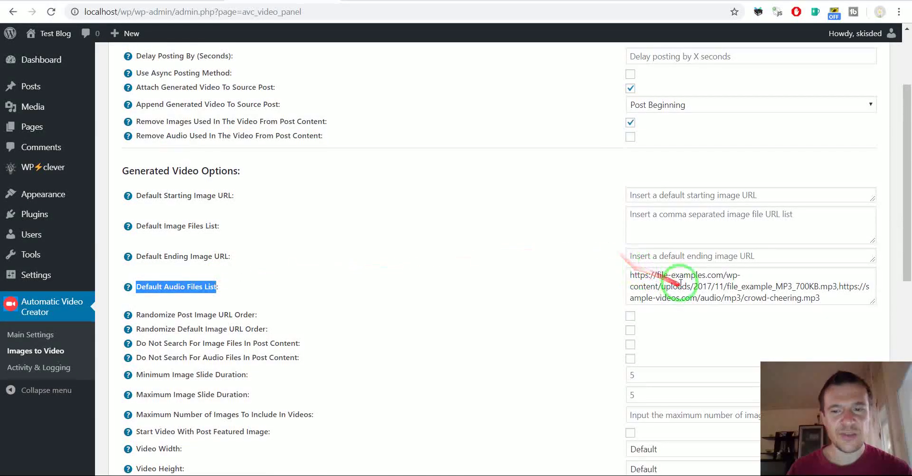
Select the default audio URLs file_example_MP3_700KB.mp3 and crowd-cheering.mp3 in the list.
{"action": "left_click_drag", "start_coordinate": [843, 296], "coordinate": [802, 298]}
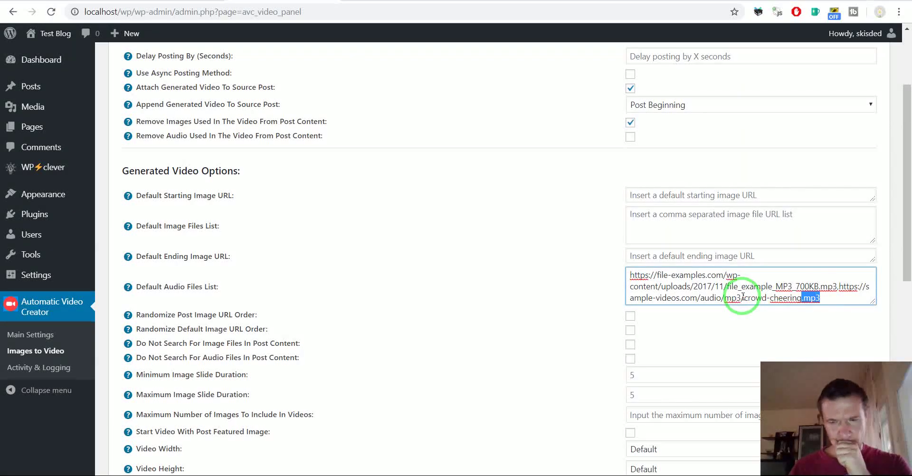
{"action": "key", "text": "ctrl+a"}
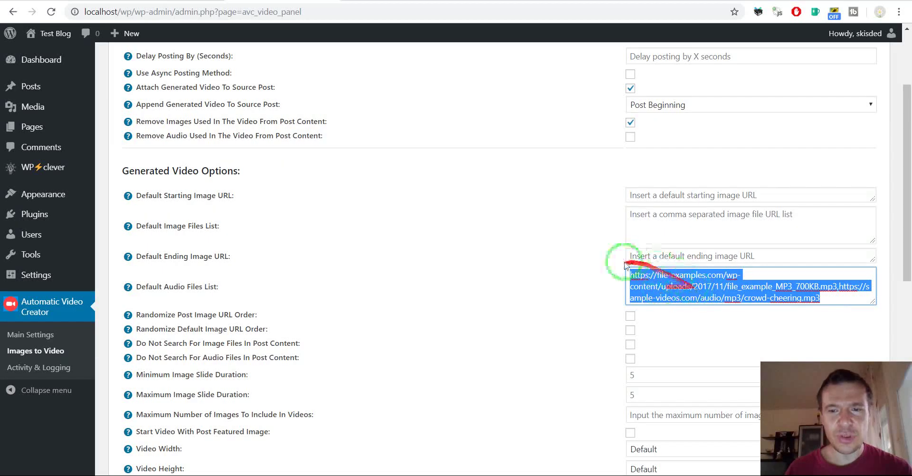
{"action": "scroll", "coordinate": [377, 240], "scroll_direction": "up", "scroll_amount": 3}
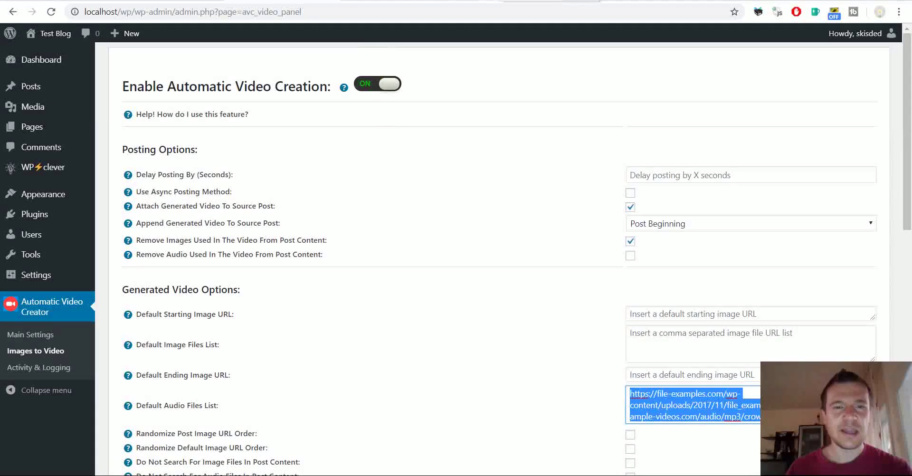
{"action": "scroll", "coordinate": [437, 233], "scroll_direction": "down", "scroll_amount": 3}
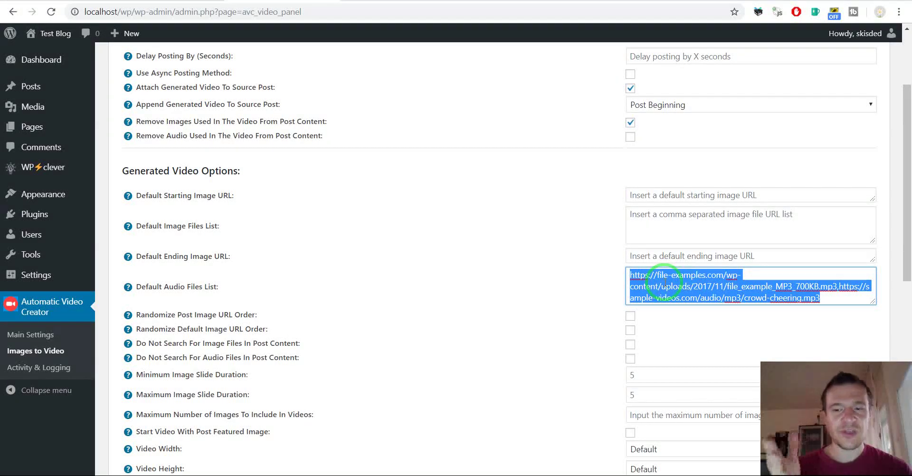
{"action": "left_click", "coordinate": [665, 282]}
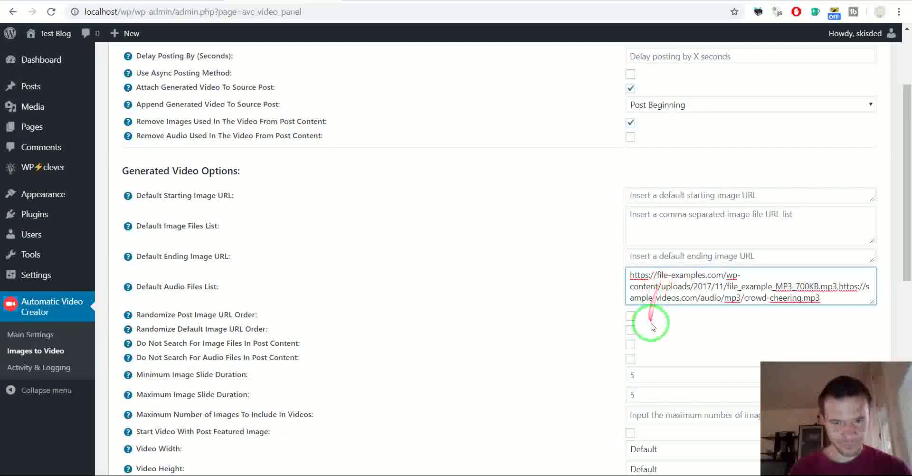
{"action": "scroll", "coordinate": [649, 323], "scroll_direction": "up", "scroll_amount": 2}
{"action": "scroll", "coordinate": [648, 325], "scroll_direction": "down", "scroll_amount": 2}
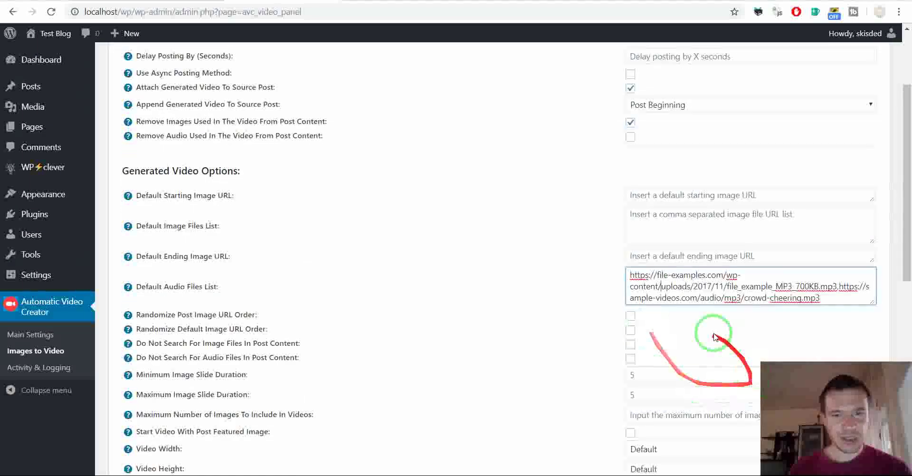
{"action": "scroll", "coordinate": [466, 290], "scroll_direction": "up", "scroll_amount": 1}
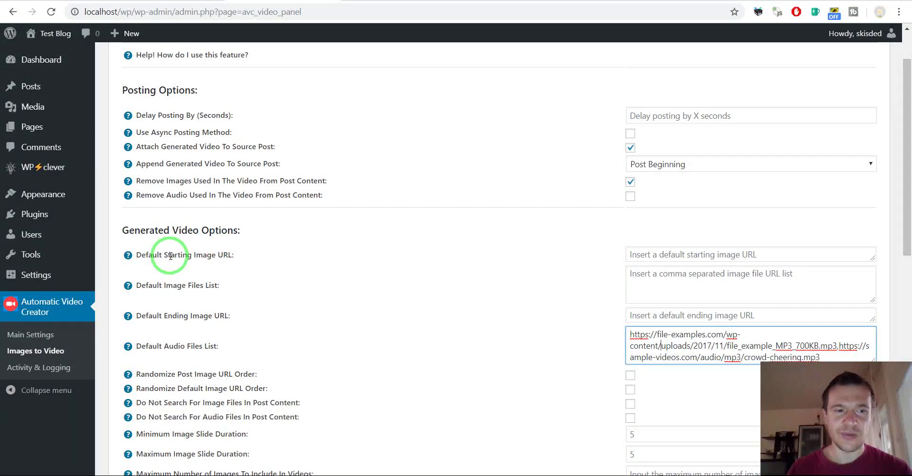
{"action": "left_click_drag", "start_coordinate": [161, 195], "coordinate": [301, 195]}
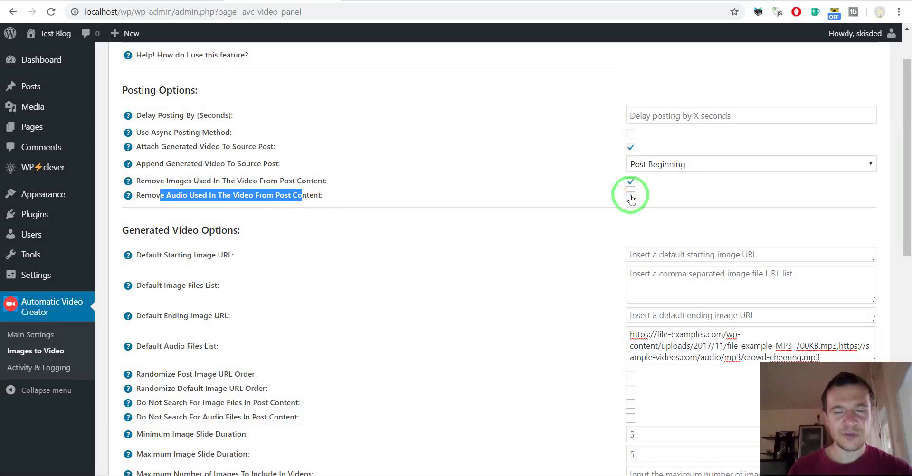
{"action": "left_click_drag", "start_coordinate": [146, 255], "coordinate": [231, 257]}
{"action": "scroll", "coordinate": [437, 202], "scroll_direction": "down", "scroll_amount": 3}
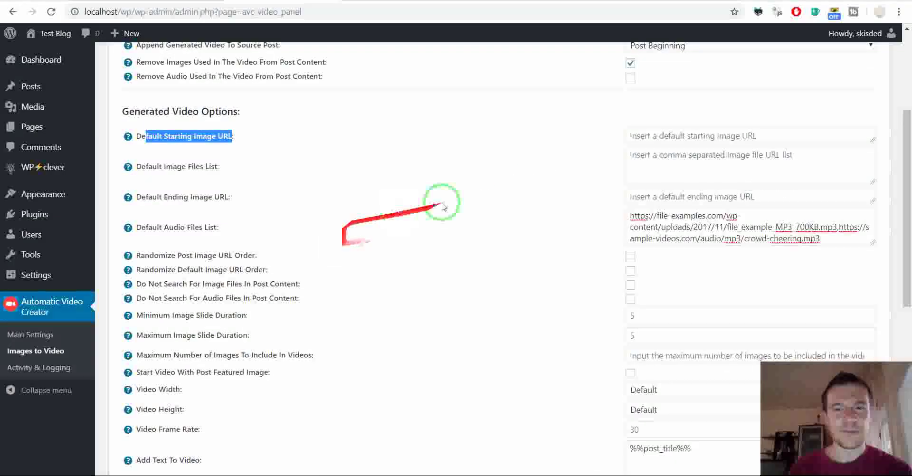
{"action": "left_click", "coordinate": [651, 139]}
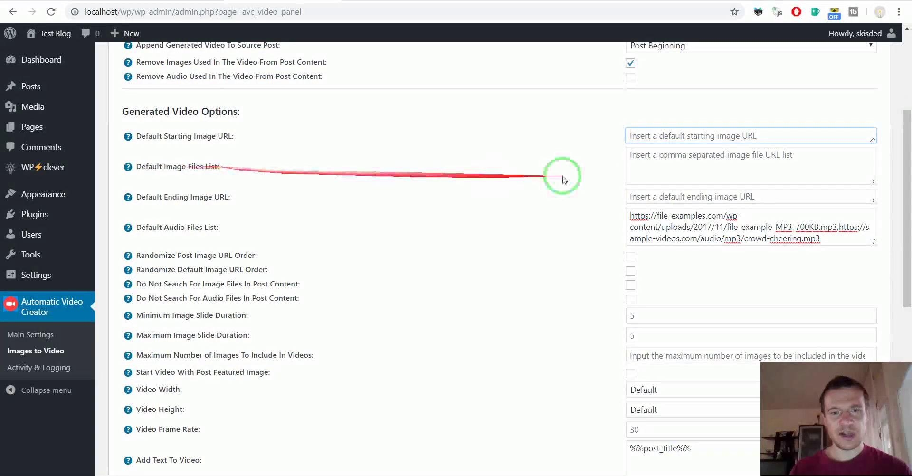
{"action": "left_click", "coordinate": [634, 161]}
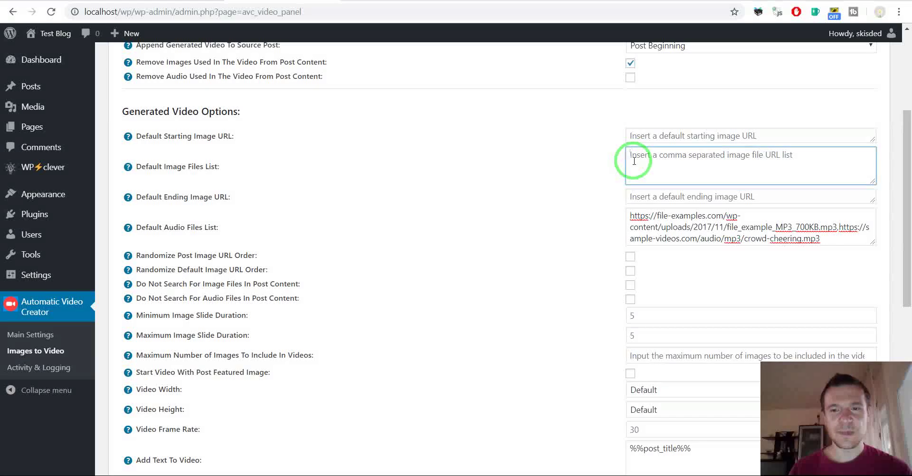
{"action": "mouse_move", "coordinate": [128, 168]}
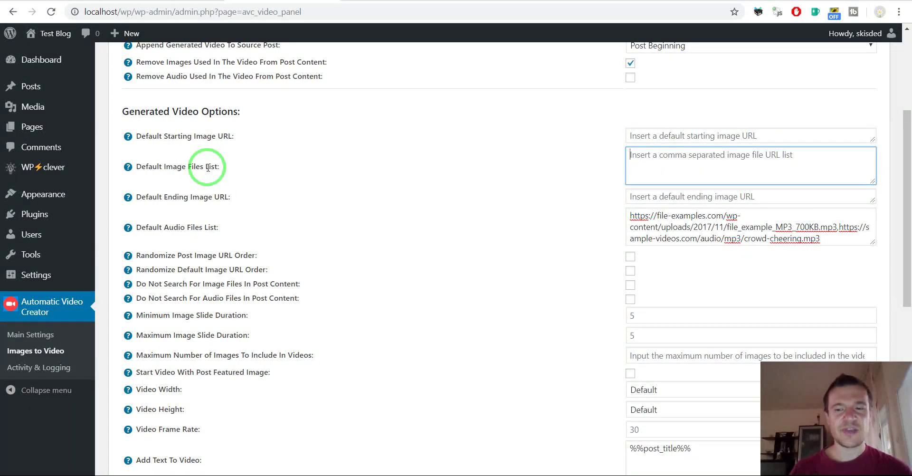
{"action": "mouse_move", "coordinate": [208, 167]}
{"action": "left_mouse_down"}
{"action": "mouse_move", "coordinate": [666, 126]}
{"action": "mouse_move", "coordinate": [660, 156]}
{"action": "left_mouse_up"}
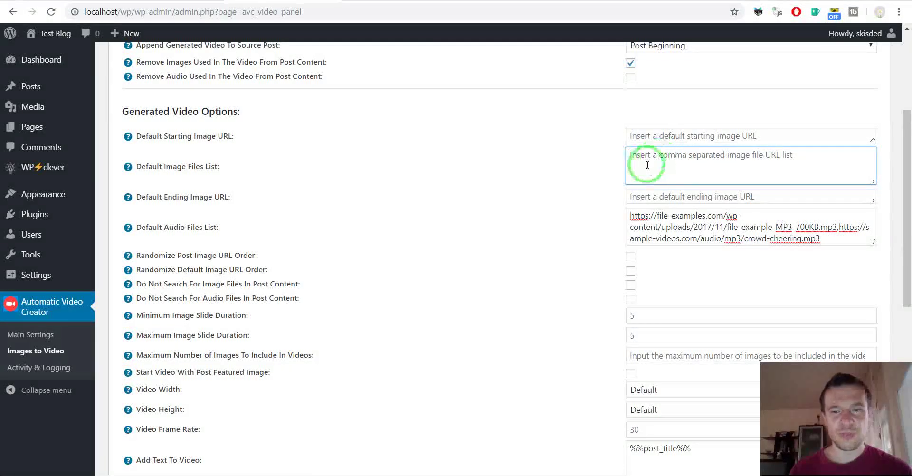
{"action": "mouse_move", "coordinate": [648, 165]}
{"action": "left_mouse_down"}
{"action": "mouse_move", "coordinate": [414, 179]}
{"action": "mouse_move", "coordinate": [295, 175]}
{"action": "mouse_move", "coordinate": [102, 193]}
{"action": "mouse_move", "coordinate": [224, 193]}
{"action": "left_mouse_up"}
Highlight the Default Ending Image setting and focus its field.
{"action": "left_click", "coordinate": [175, 193]}
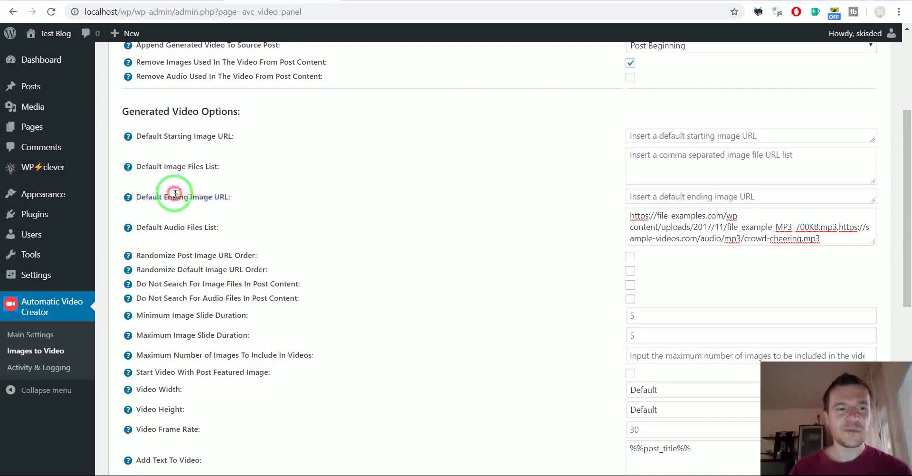
{"action": "double_click", "coordinate": [221, 197]}
{"action": "left_click_drag", "start_coordinate": [214, 195], "coordinate": [671, 196]}
{"action": "left_click", "coordinate": [629, 198]}
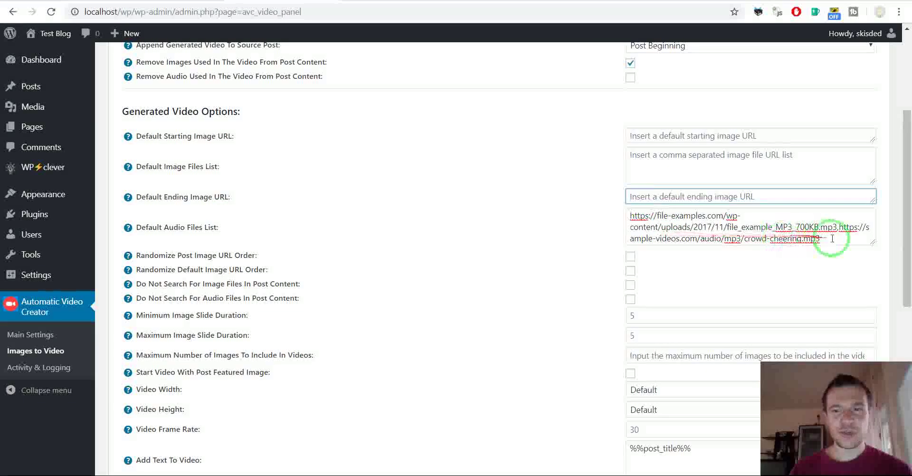
Drag the Default Audio Files List box taller and highlight its two audio file URLs.
{"action": "left_click_drag", "start_coordinate": [873, 242], "coordinate": [869, 280]}
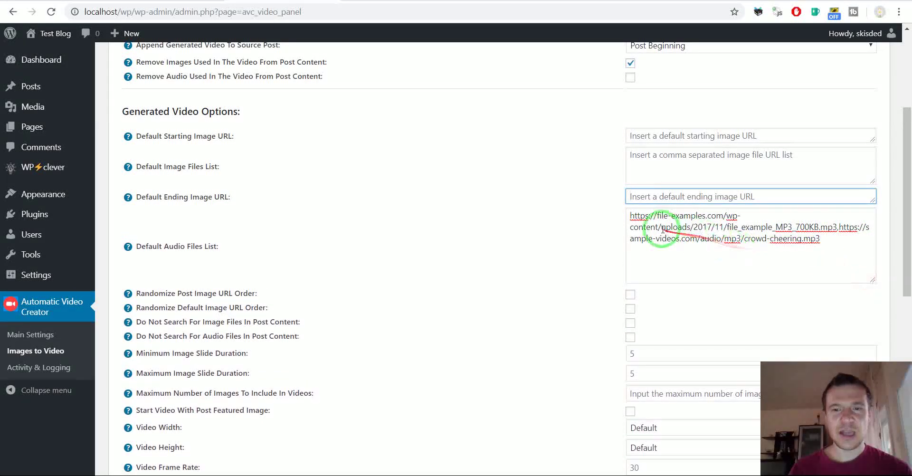
{"action": "mouse_move", "coordinate": [136, 247]}
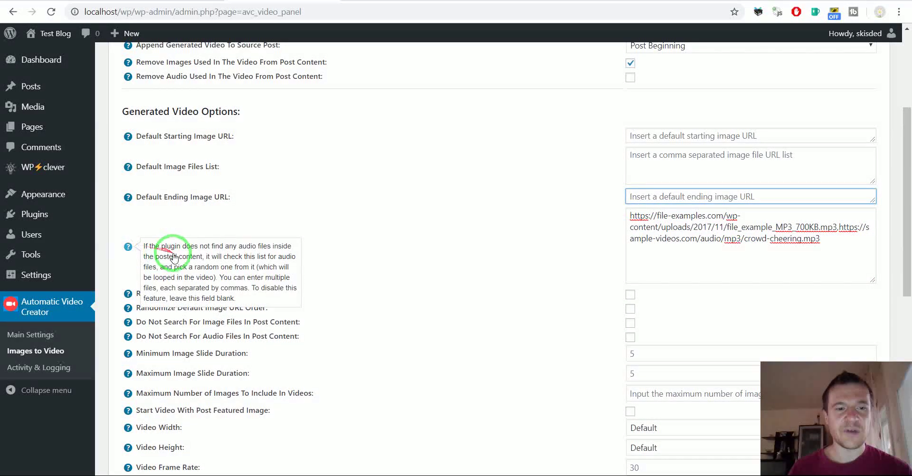
{"action": "left_click_drag", "start_coordinate": [626, 215], "coordinate": [829, 236]}
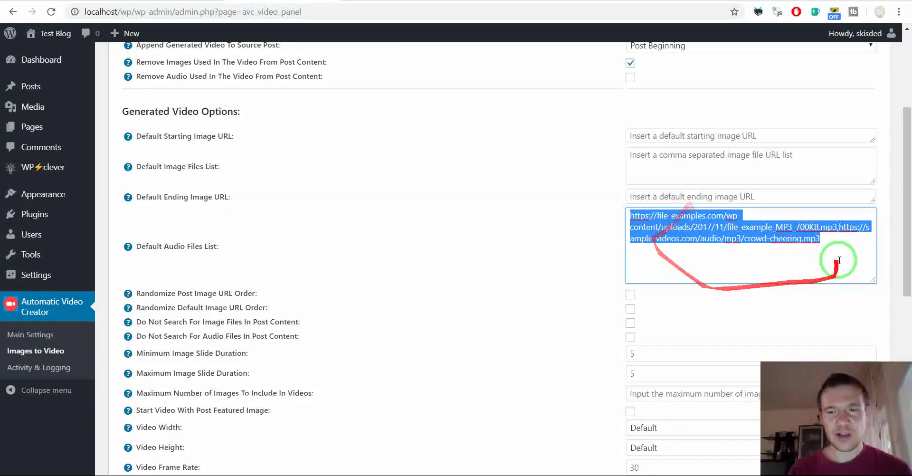
{"action": "left_click", "coordinate": [825, 241]}
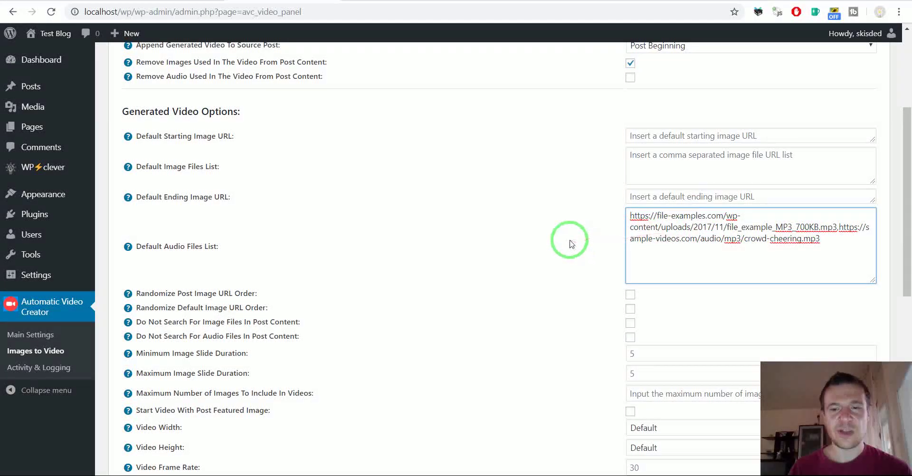
{"action": "scroll", "coordinate": [571, 243], "scroll_direction": "down", "scroll_amount": 3}
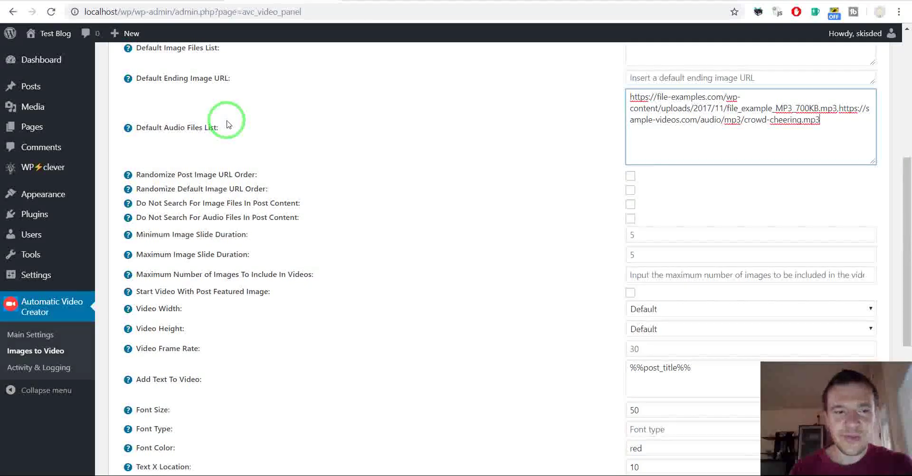
Review the randomize default image order setting and the default image files list.
{"action": "left_click_drag", "start_coordinate": [153, 189], "coordinate": [260, 186]}
{"action": "scroll", "coordinate": [285, 190], "scroll_direction": "up", "scroll_amount": 2}
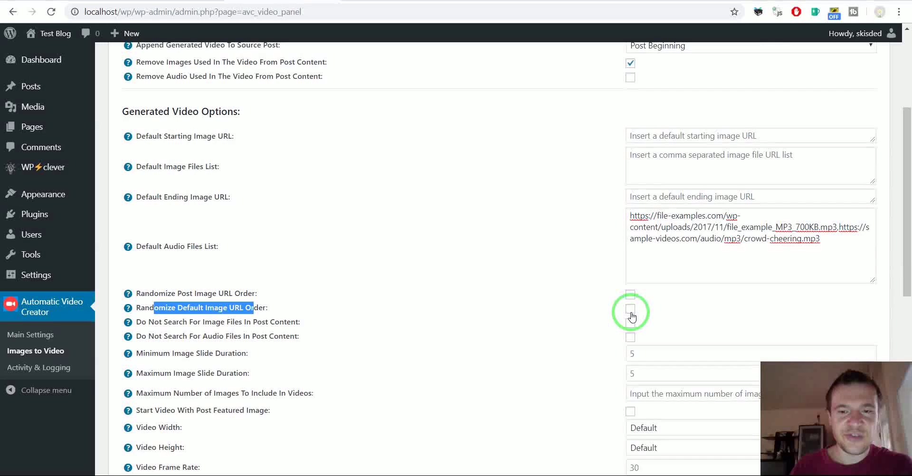
{"action": "left_click", "coordinate": [643, 163]}
{"action": "mouse_move", "coordinate": [642, 163]}
{"action": "left_mouse_down"}
{"action": "mouse_move", "coordinate": [193, 101]}
{"action": "mouse_move", "coordinate": [142, 163]}
{"action": "mouse_move", "coordinate": [209, 166]}
{"action": "left_mouse_up"}
{"action": "scroll", "coordinate": [440, 322], "scroll_direction": "down", "scroll_amount": 1}
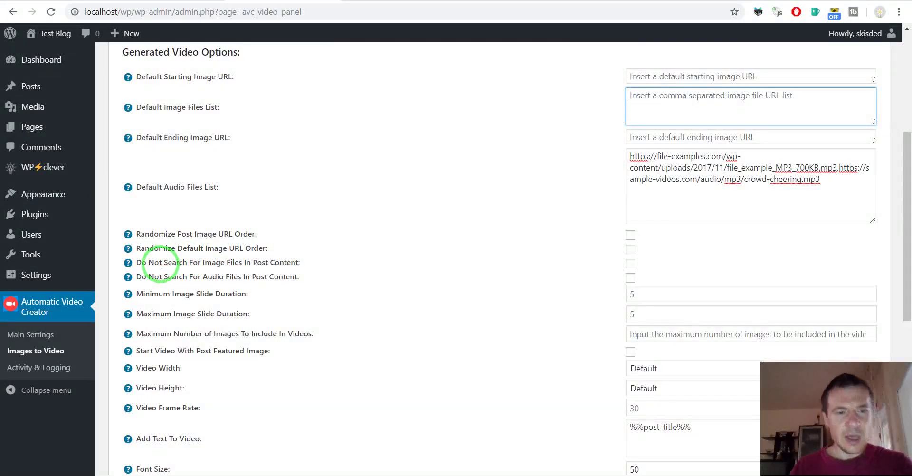
Tick 'Do Not Search For Image Files' and 'Do Not Search For Audio Files In Post Content'.
{"action": "left_click_drag", "start_coordinate": [161, 263], "coordinate": [296, 263]}
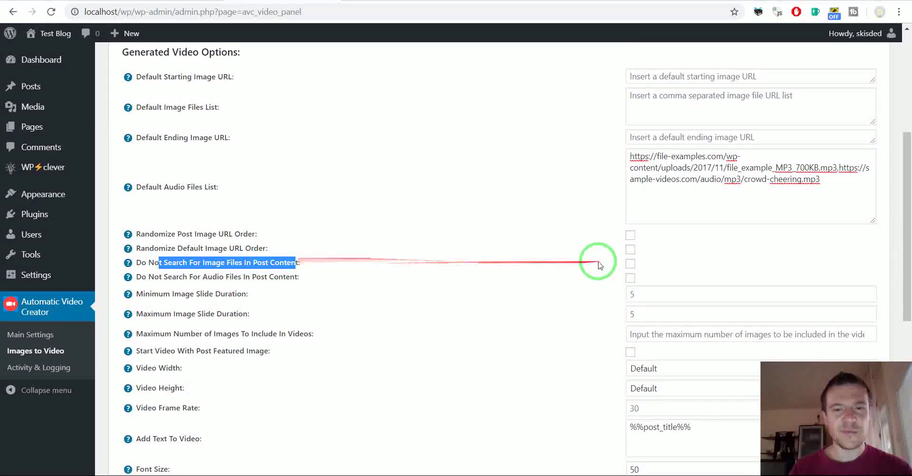
{"action": "left_click", "coordinate": [632, 265]}
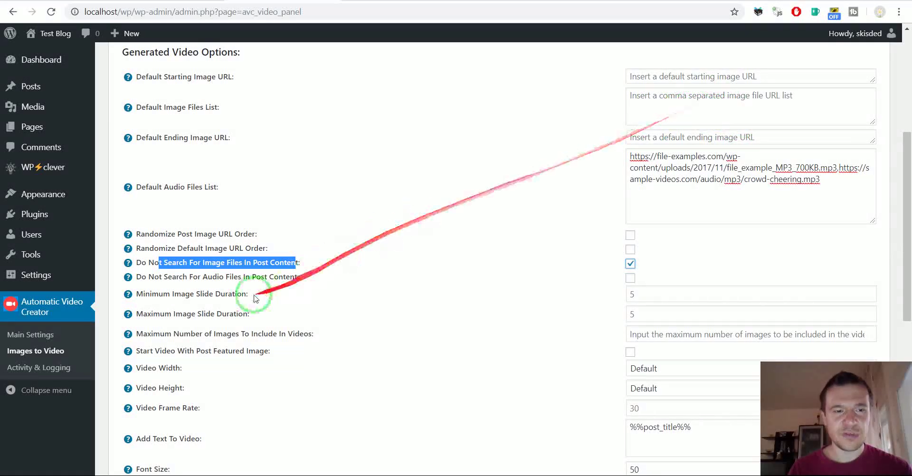
{"action": "left_click_drag", "start_coordinate": [162, 277], "coordinate": [267, 278]}
{"action": "left_click", "coordinate": [632, 280]}
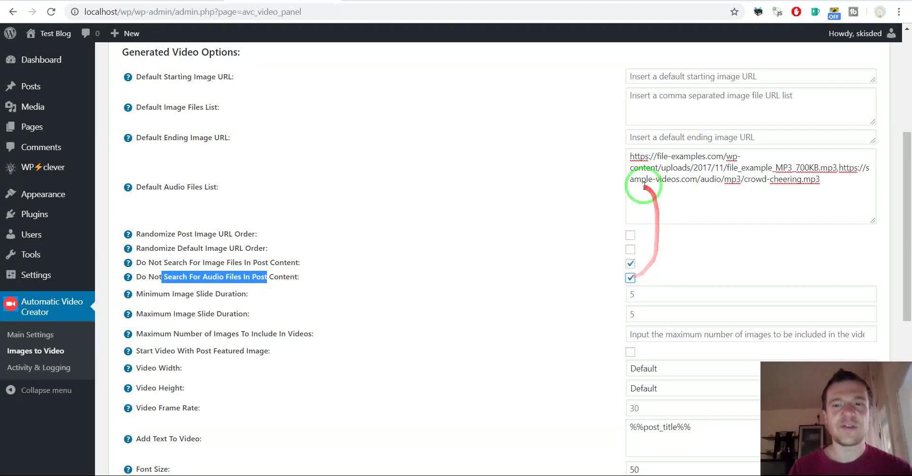
Check the audio URL list and the current minimum and maximum slide durations of 5.
{"action": "left_click_drag", "start_coordinate": [629, 157], "coordinate": [827, 185]}
{"action": "scroll", "coordinate": [577, 267], "scroll_direction": "down", "scroll_amount": 1}
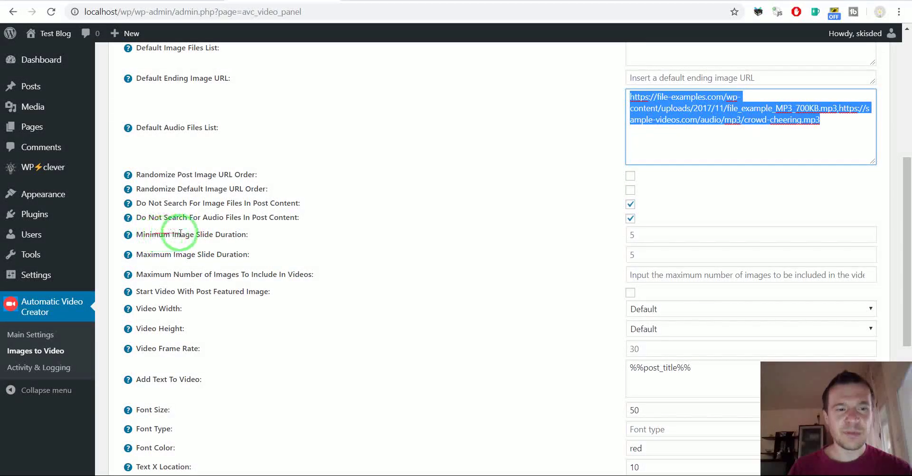
{"action": "left_click", "coordinate": [630, 235]}
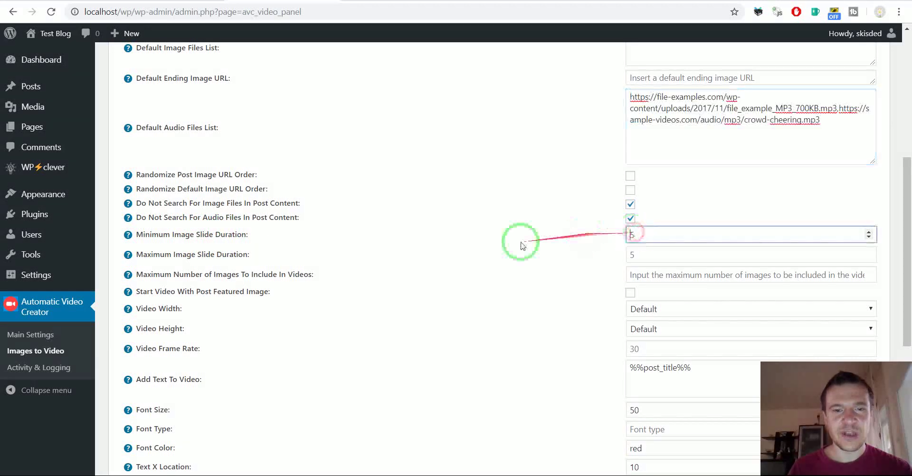
{"action": "left_click", "coordinate": [632, 254]}
Change Minimum Image Slide Duration from 5 to 4 and Maximum from 5 to 10.
{"action": "left_click", "coordinate": [637, 233]}
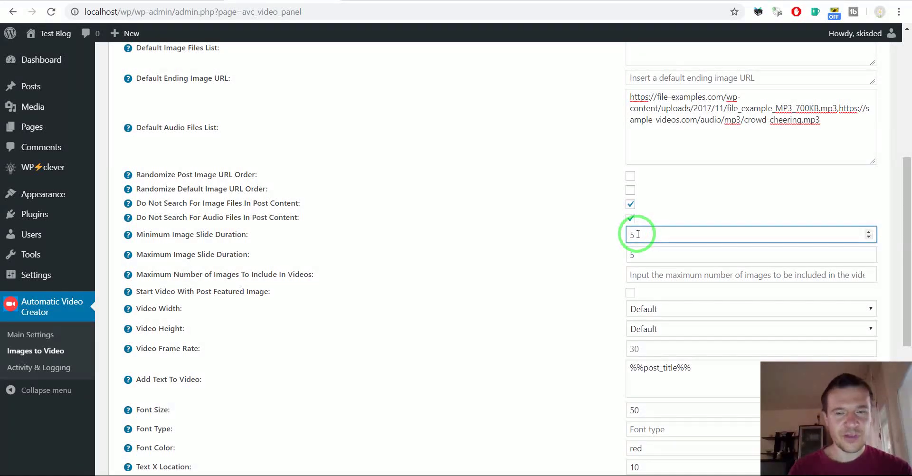
{"action": "left_click", "coordinate": [641, 255]}
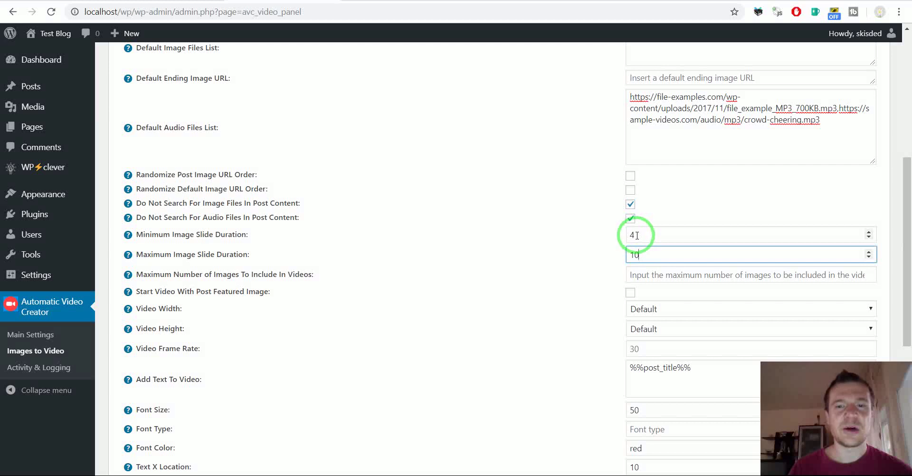
{"action": "left_click", "coordinate": [634, 233]}
{"action": "double_click", "coordinate": [632, 254]}
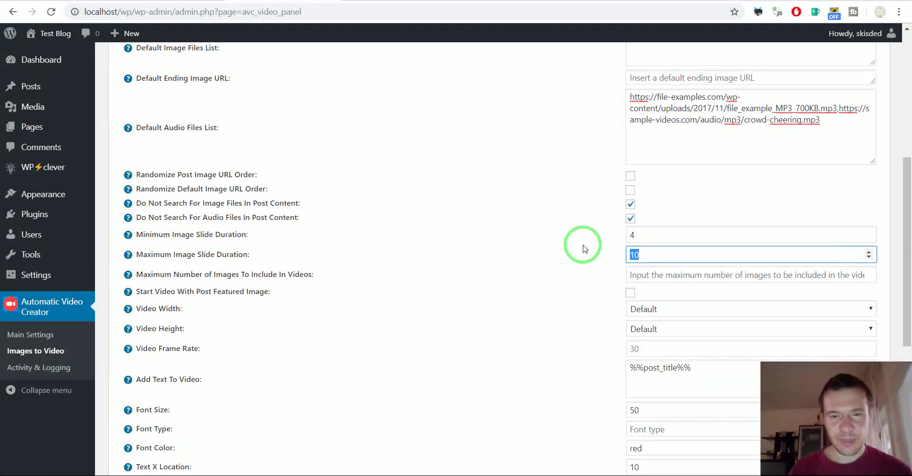
{"action": "left_click", "coordinate": [633, 235]}
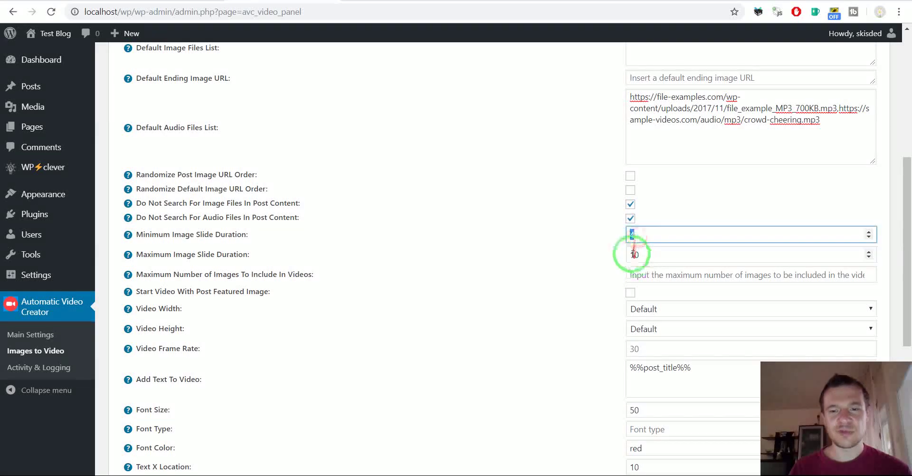
{"action": "left_click", "coordinate": [636, 254]}
{"action": "double_click", "coordinate": [636, 256]}
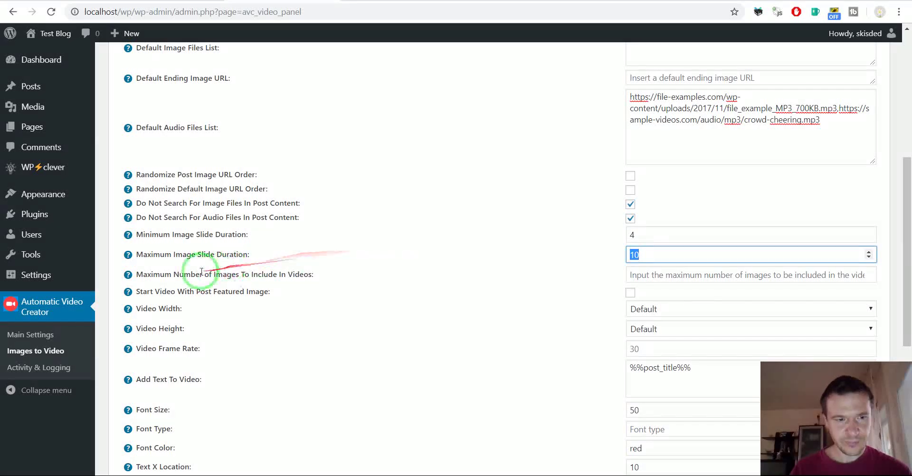
Leave Maximum Number of Images blank and tick 'Start Video With Post Featured Image'.
{"action": "left_click_drag", "start_coordinate": [173, 275], "coordinate": [316, 275]}
{"action": "left_click", "coordinate": [313, 274]}
{"action": "left_click", "coordinate": [672, 274]}
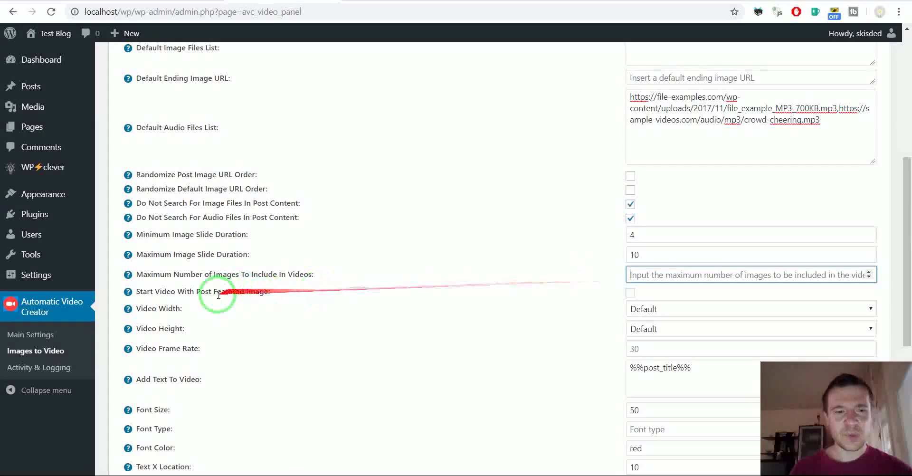
{"action": "left_click", "coordinate": [634, 298]}
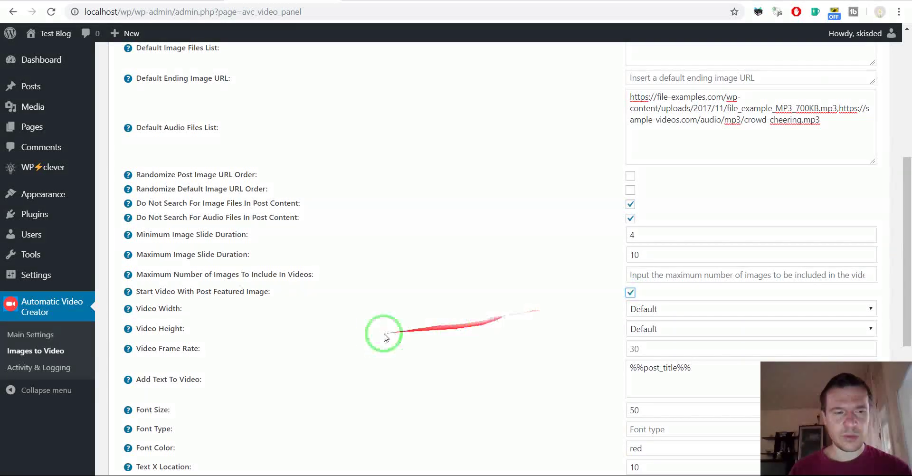
{"action": "scroll", "coordinate": [314, 273], "scroll_direction": "down", "scroll_amount": 2}
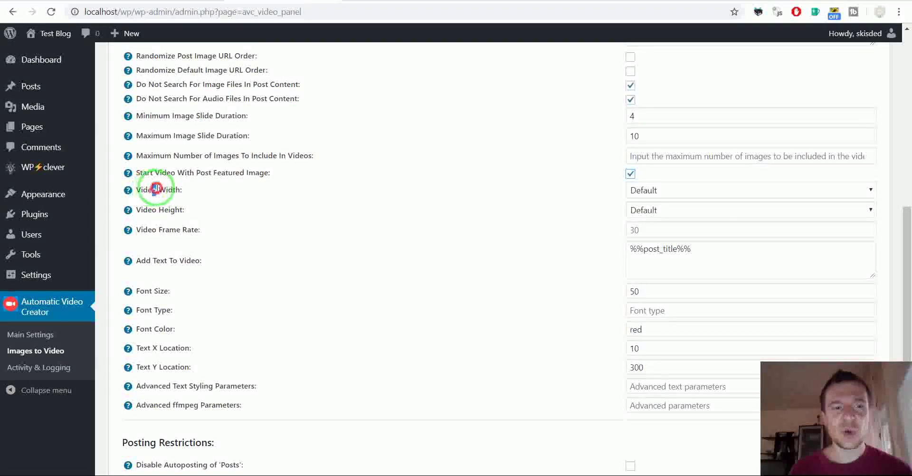
{"action": "double_click", "coordinate": [169, 190]}
{"action": "left_click_drag", "start_coordinate": [159, 210], "coordinate": [178, 211]}
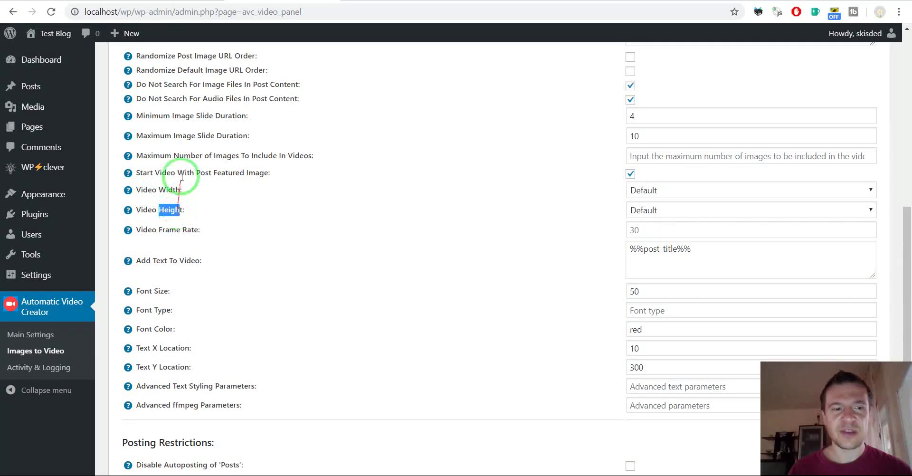
{"action": "left_click", "coordinate": [644, 192]}
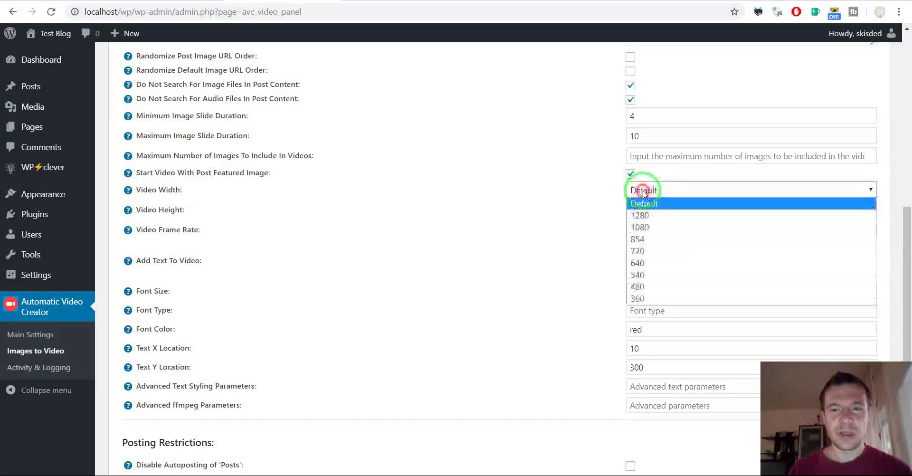
{"action": "left_click", "coordinate": [607, 212]}
{"action": "left_click", "coordinate": [635, 210]}
{"action": "left_click", "coordinate": [559, 233]}
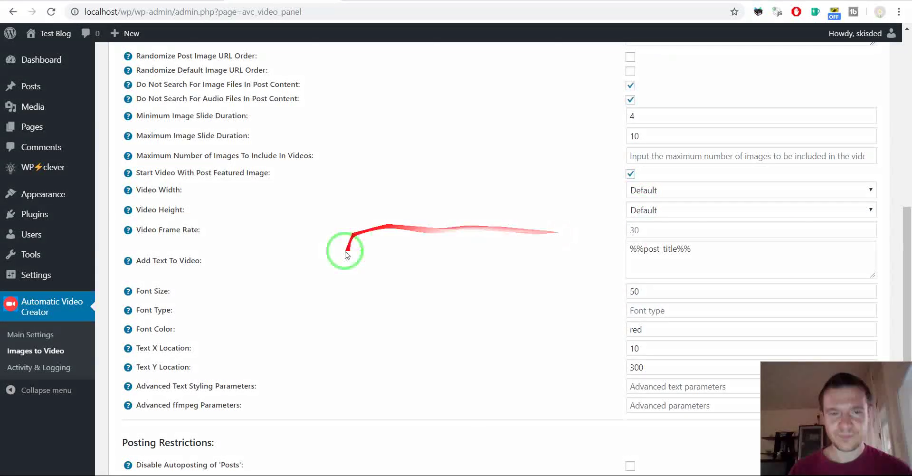
{"action": "left_click_drag", "start_coordinate": [148, 230], "coordinate": [194, 230]}
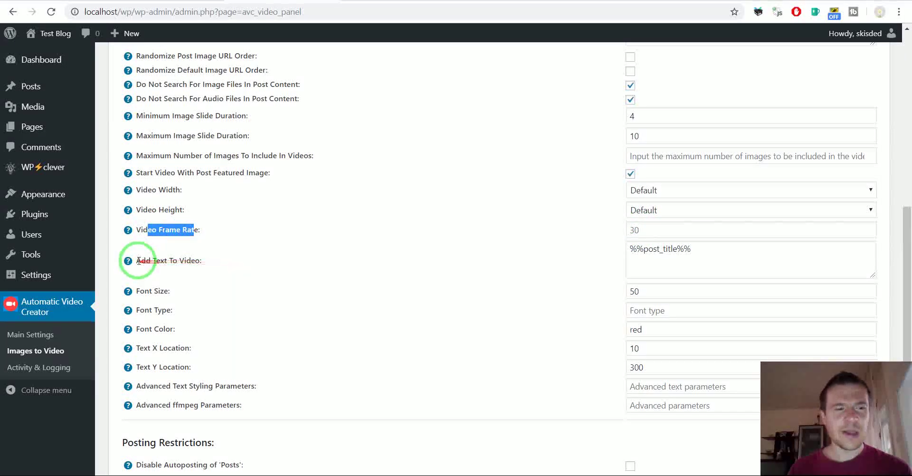
{"action": "left_click_drag", "start_coordinate": [138, 261], "coordinate": [197, 261]}
{"action": "left_click", "coordinate": [734, 259]}
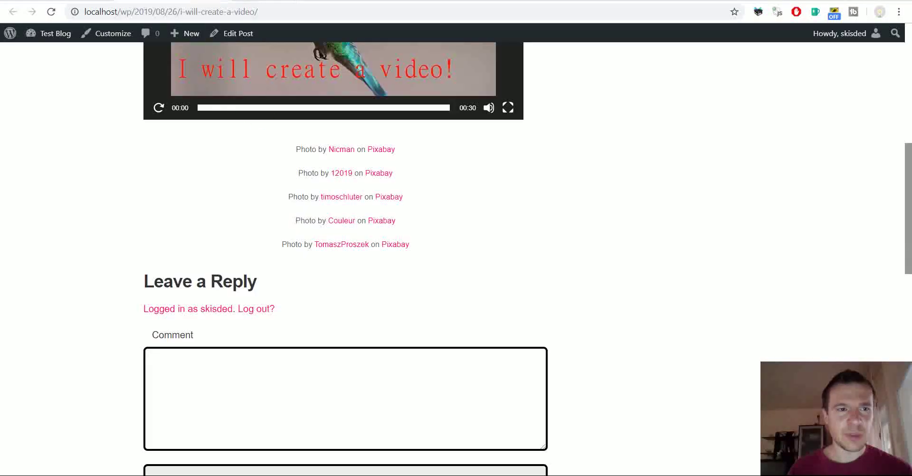
{"action": "scroll", "coordinate": [285, 157], "scroll_direction": "up", "scroll_amount": 3}
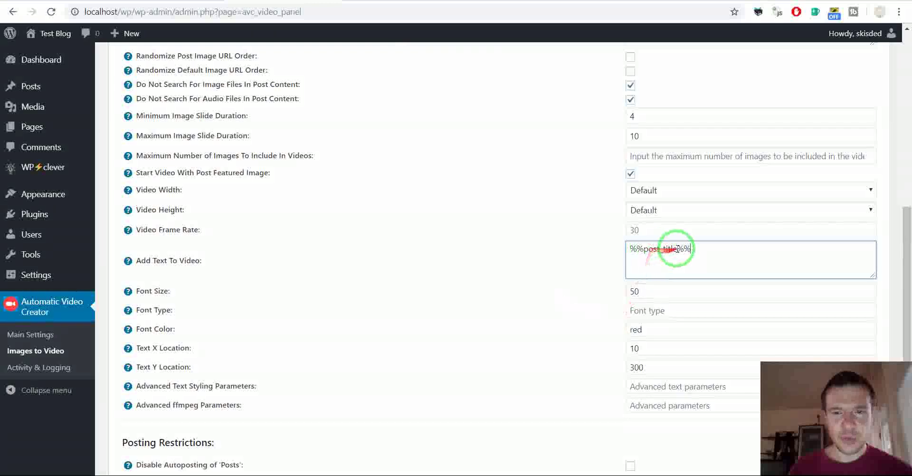
{"action": "mouse_move", "coordinate": [128, 260]}
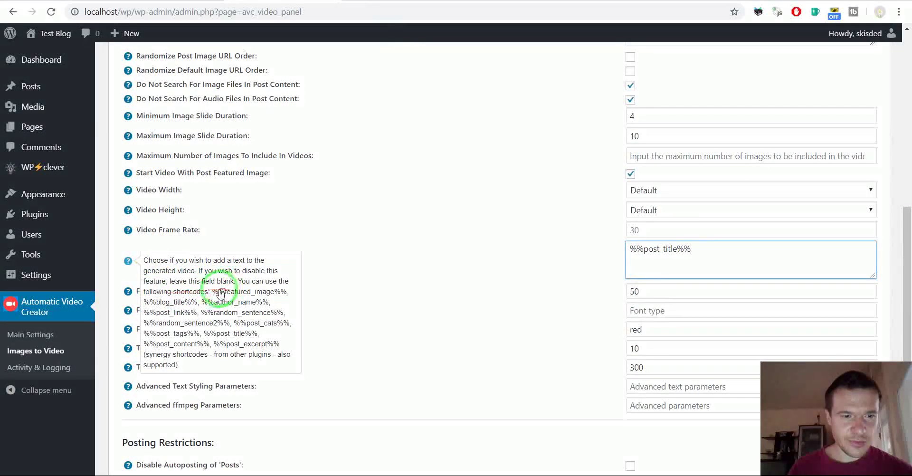
{"action": "left_click_drag", "start_coordinate": [214, 294], "coordinate": [275, 295]}
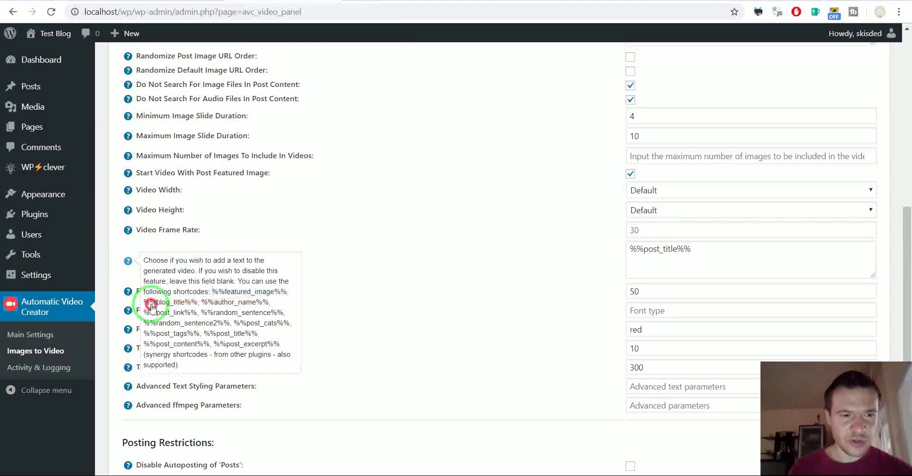
{"action": "left_click_drag", "start_coordinate": [151, 303], "coordinate": [244, 312]}
{"action": "left_click_drag", "start_coordinate": [171, 323], "coordinate": [205, 324]}
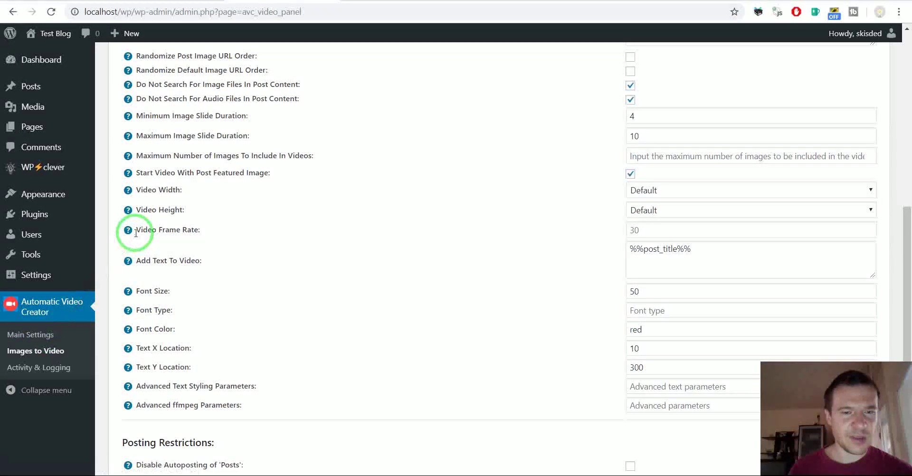
{"action": "mouse_move", "coordinate": [129, 260]}
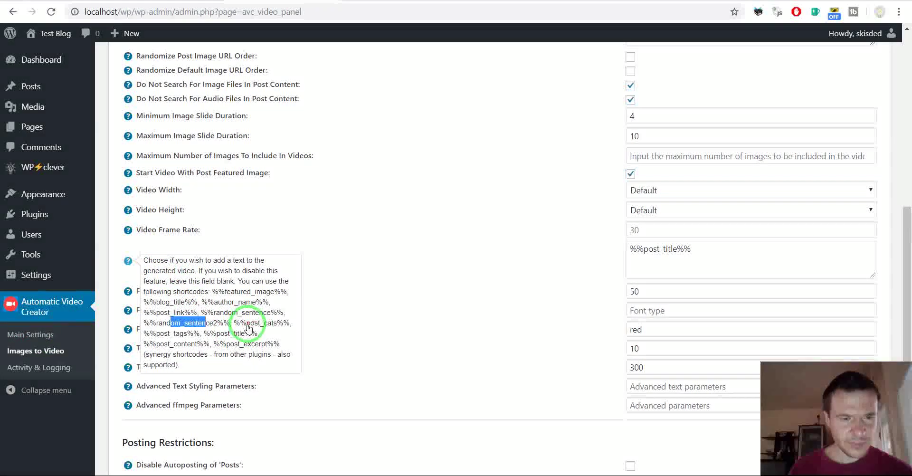
{"action": "left_click_drag", "start_coordinate": [247, 324], "coordinate": [281, 326]}
{"action": "left_click", "coordinate": [230, 332]}
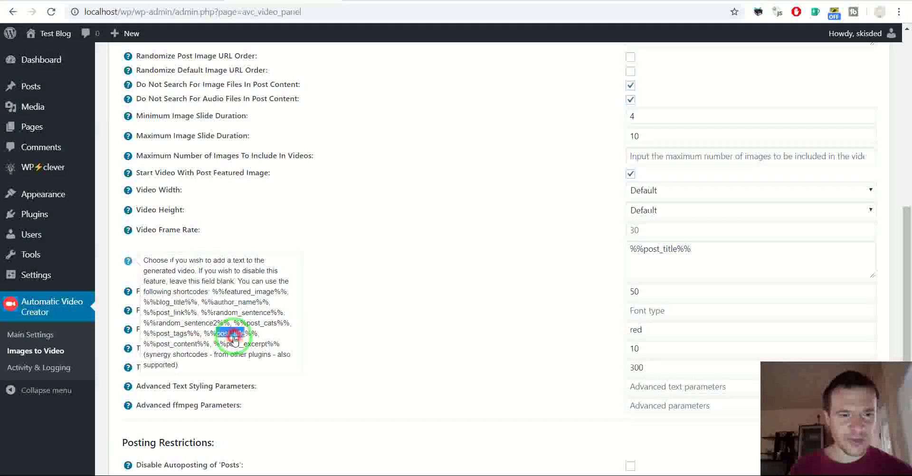
{"action": "double_click", "coordinate": [181, 344]}
{"action": "double_click", "coordinate": [244, 344]}
{"action": "double_click", "coordinate": [156, 356]}
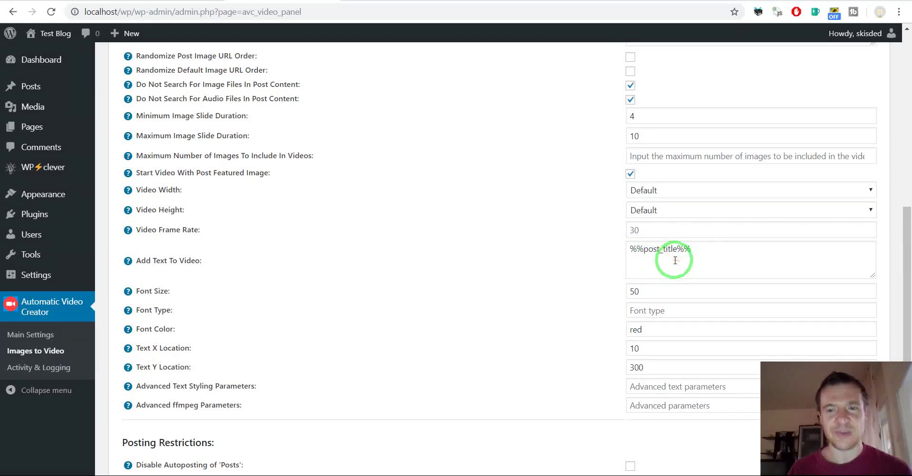
{"action": "double_click", "coordinate": [633, 292]}
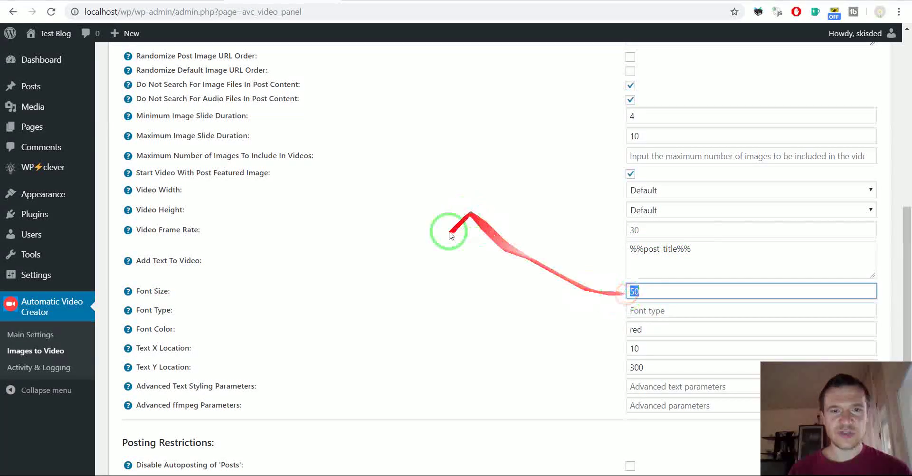
{"action": "left_click", "coordinate": [670, 310]}
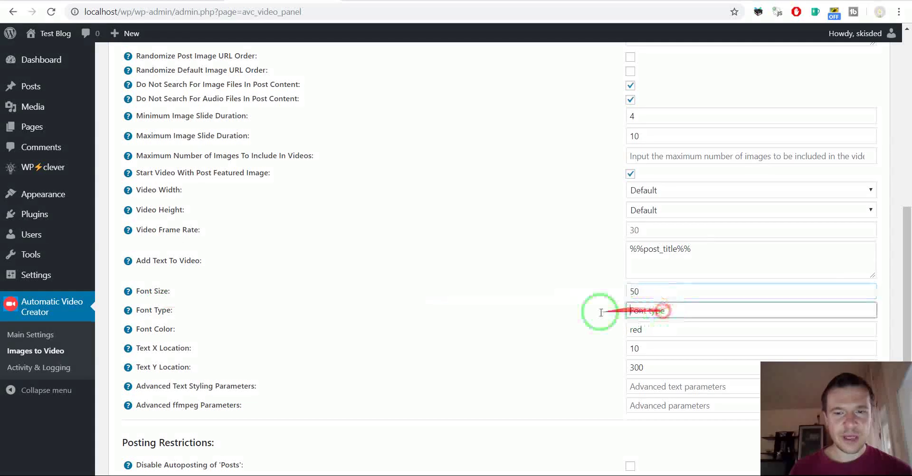
{"action": "double_click", "coordinate": [155, 348]}
{"action": "left_click", "coordinate": [640, 349]}
{"action": "mouse_move", "coordinate": [642, 349]}
{"action": "left_mouse_down"}
{"action": "mouse_move", "coordinate": [383, 369]}
{"action": "mouse_move", "coordinate": [635, 347]}
{"action": "mouse_move", "coordinate": [204, 354]}
{"action": "left_mouse_up"}
{"action": "left_click", "coordinate": [147, 367]}
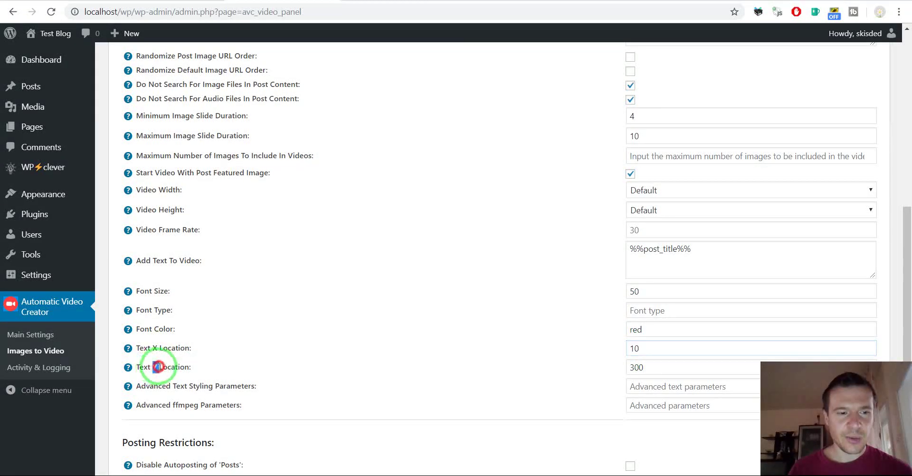
{"action": "left_click", "coordinate": [648, 366]}
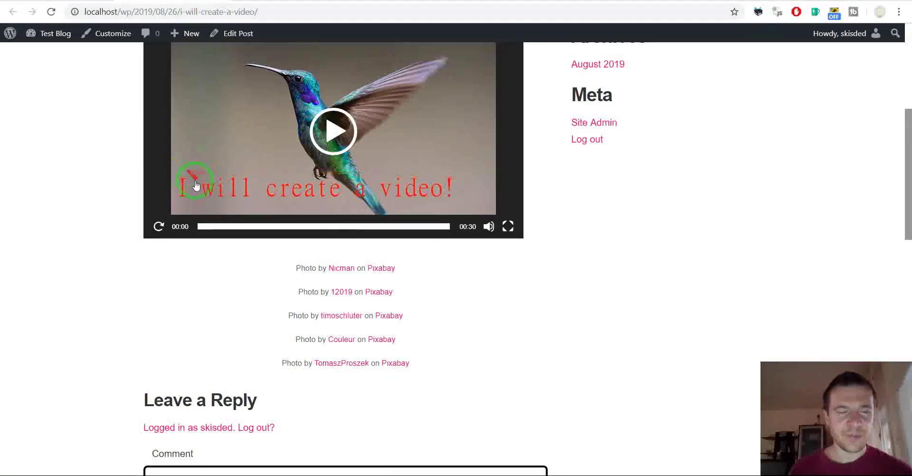
{"action": "scroll", "coordinate": [199, 183], "scroll_direction": "up", "scroll_amount": 2}
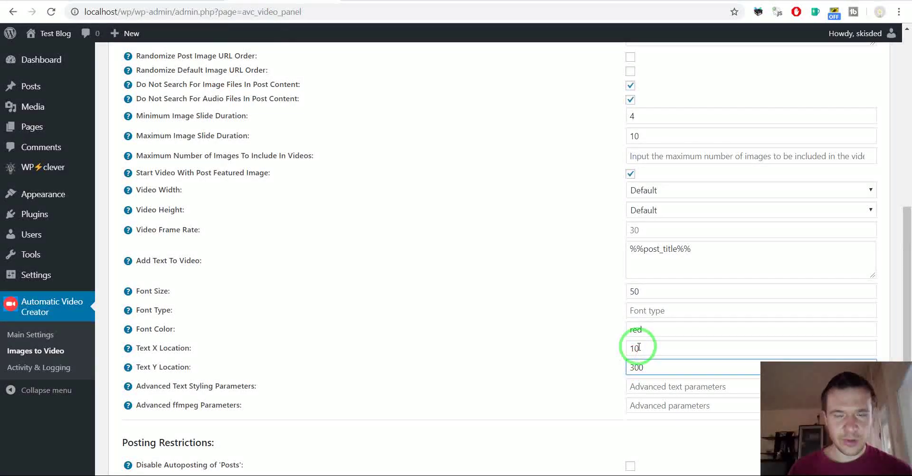
{"action": "left_click", "coordinate": [637, 347]}
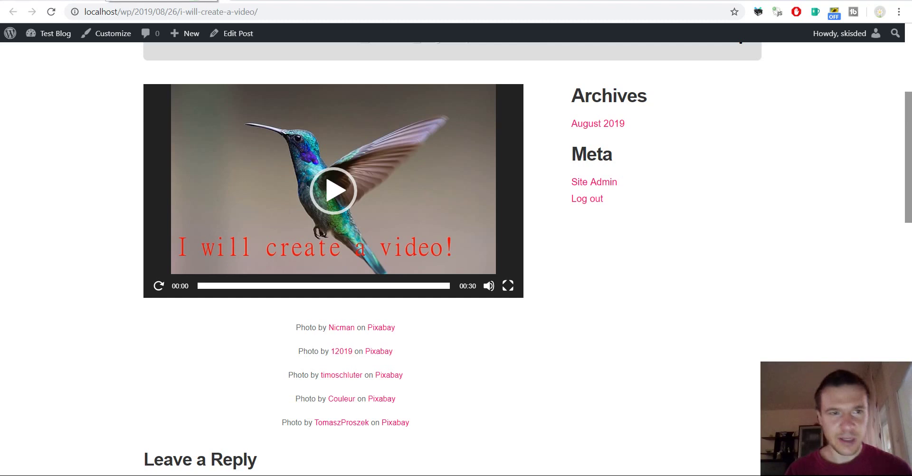
{"action": "left_click", "coordinate": [266, 2]}
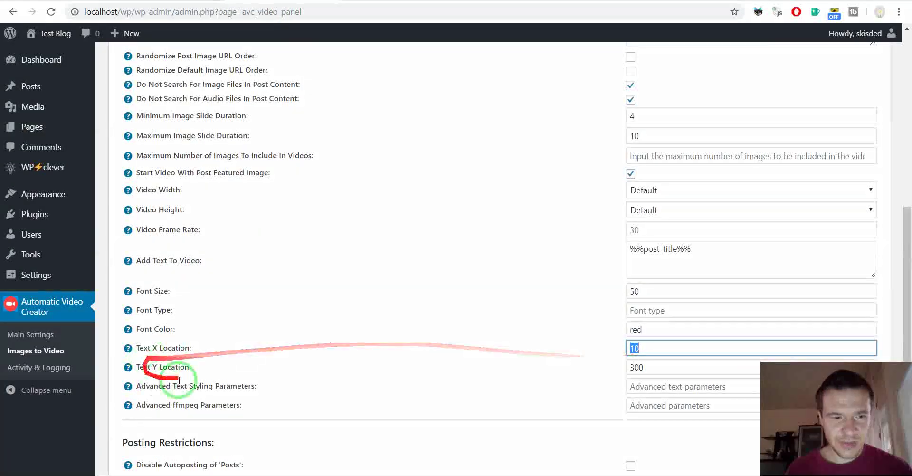
{"action": "scroll", "coordinate": [185, 375], "scroll_direction": "down", "scroll_amount": 4}
{"action": "left_click_drag", "start_coordinate": [169, 218], "coordinate": [254, 218]}
{"action": "mouse_move", "coordinate": [129, 217]}
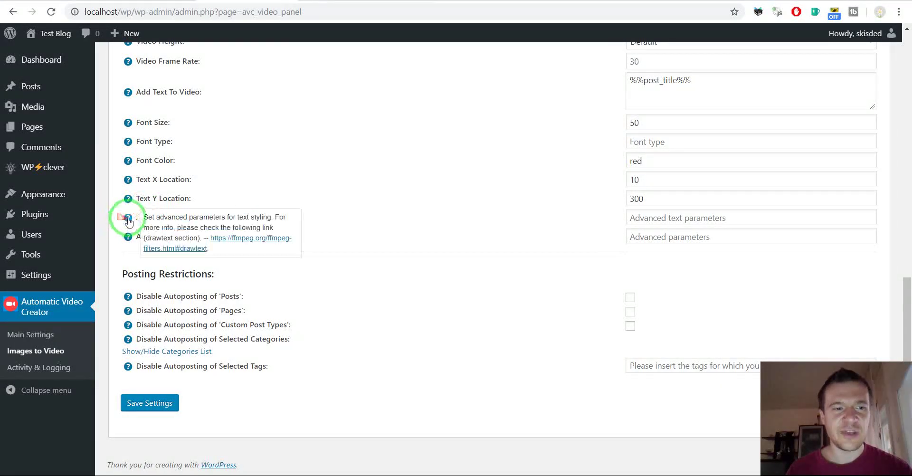
{"action": "left_click", "coordinate": [250, 238]}
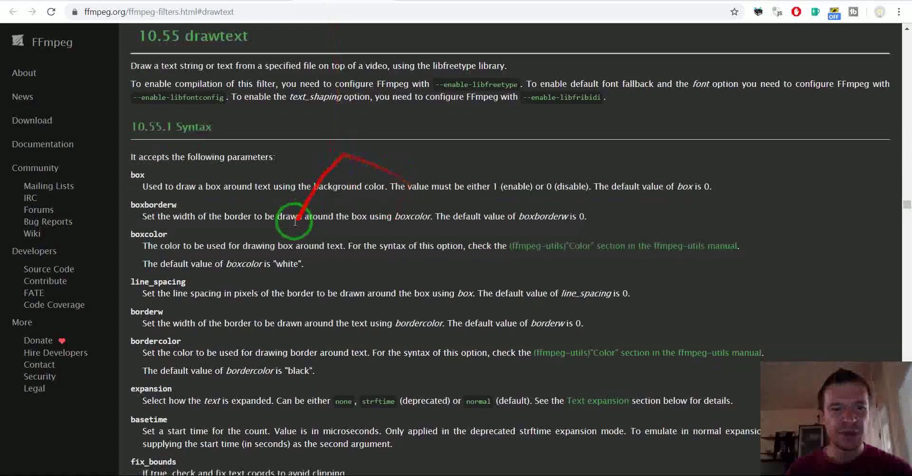
{"action": "scroll", "coordinate": [287, 224], "scroll_direction": "down", "scroll_amount": 5}
{"action": "scroll", "coordinate": [288, 224], "scroll_direction": "up", "scroll_amount": 6}
{"action": "scroll", "coordinate": [267, 40], "scroll_direction": "down", "scroll_amount": 9}
{"action": "left_click", "coordinate": [250, 2]}
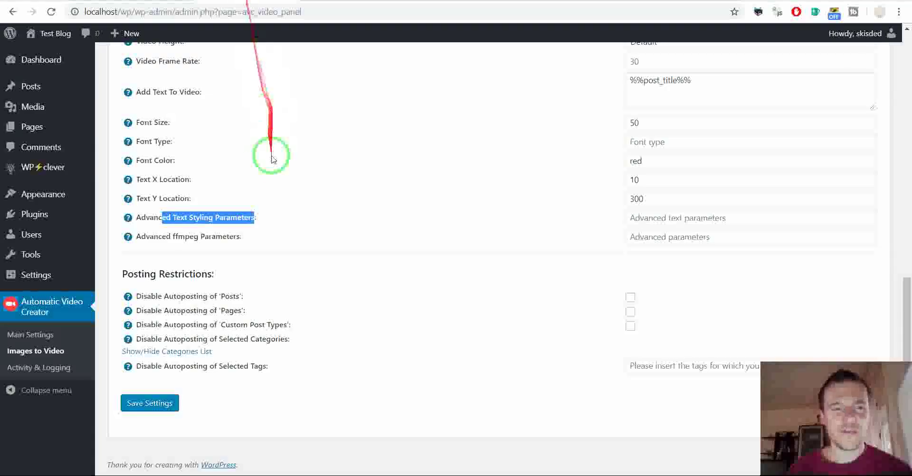
{"action": "left_click", "coordinate": [640, 217]}
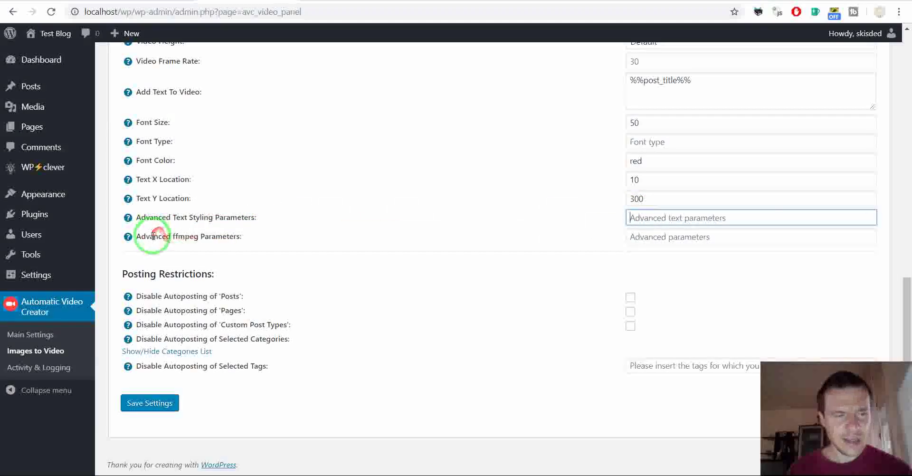
{"action": "left_click_drag", "start_coordinate": [173, 236], "coordinate": [205, 237]}
{"action": "left_click", "coordinate": [209, 237]}
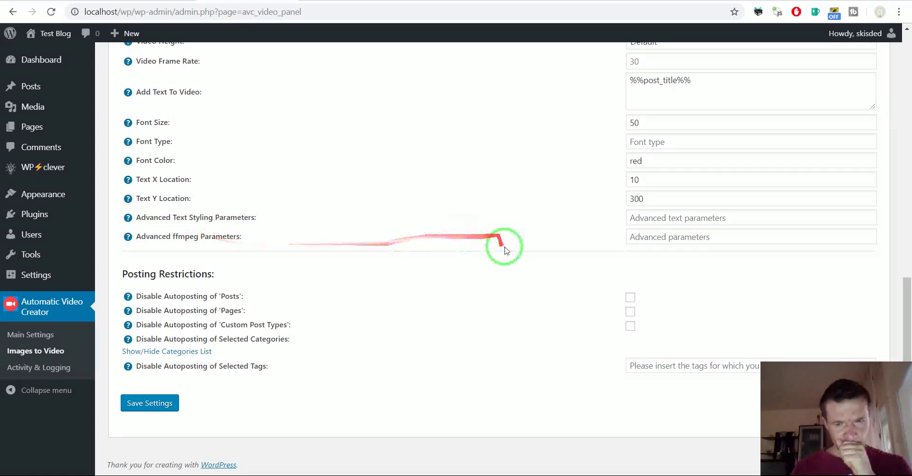
{"action": "left_click", "coordinate": [641, 240]}
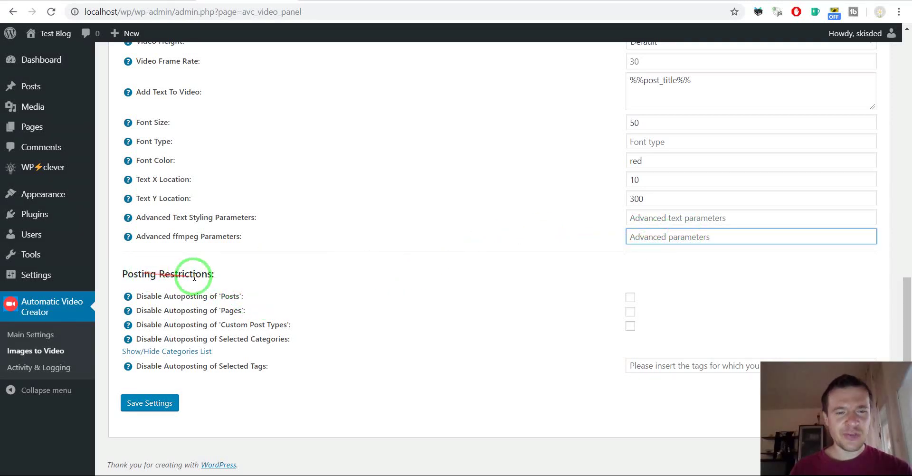
{"action": "left_click", "coordinate": [223, 299]}
{"action": "double_click", "coordinate": [228, 311]}
{"action": "double_click", "coordinate": [234, 325]}
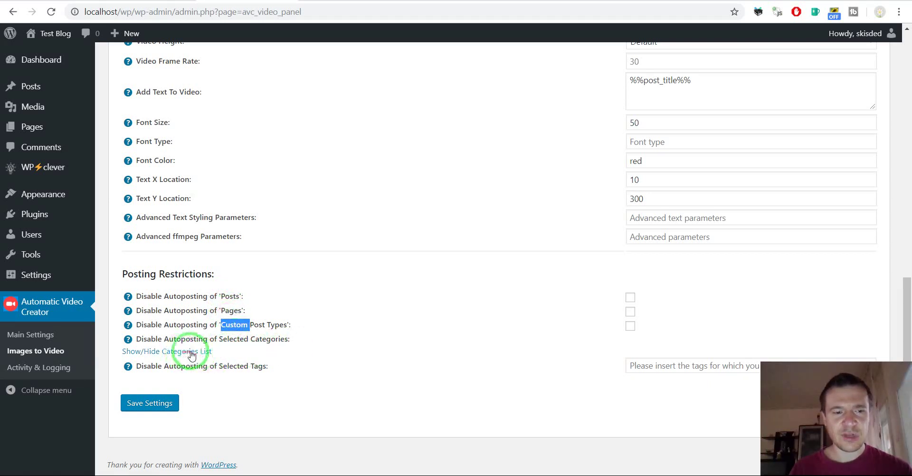
{"action": "left_click", "coordinate": [228, 353]}
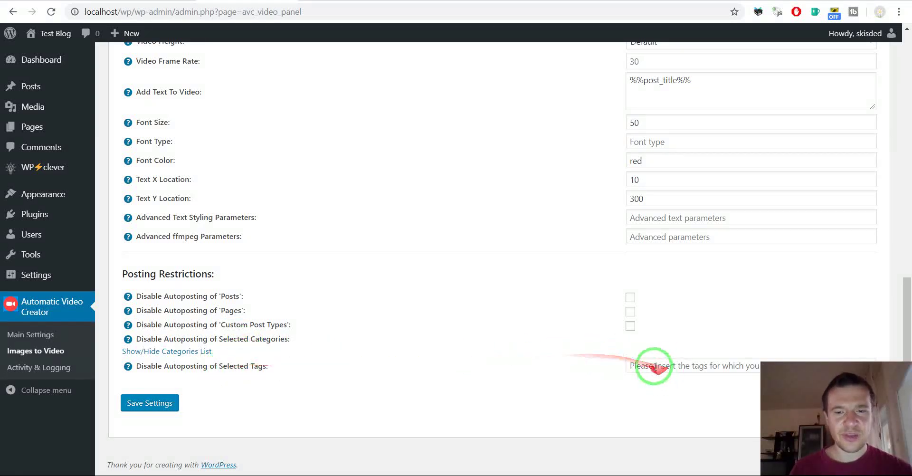
{"action": "left_click", "coordinate": [639, 362]}
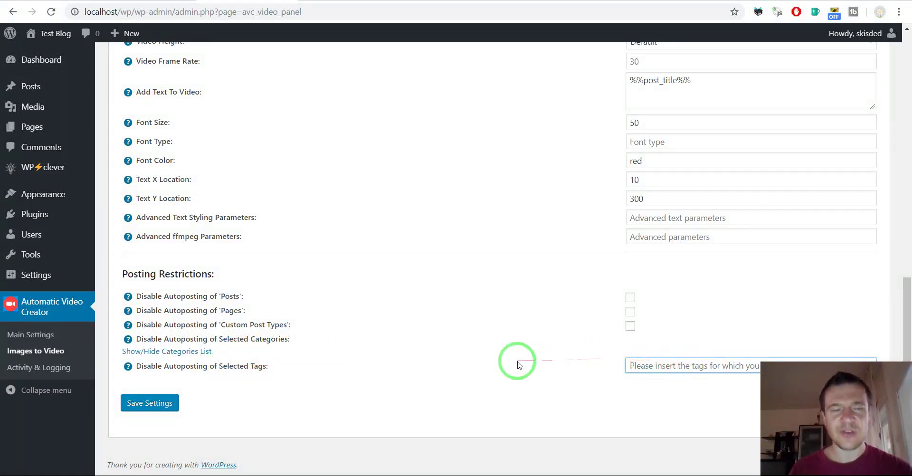
{"action": "scroll", "coordinate": [518, 365], "scroll_direction": "up", "scroll_amount": 12}
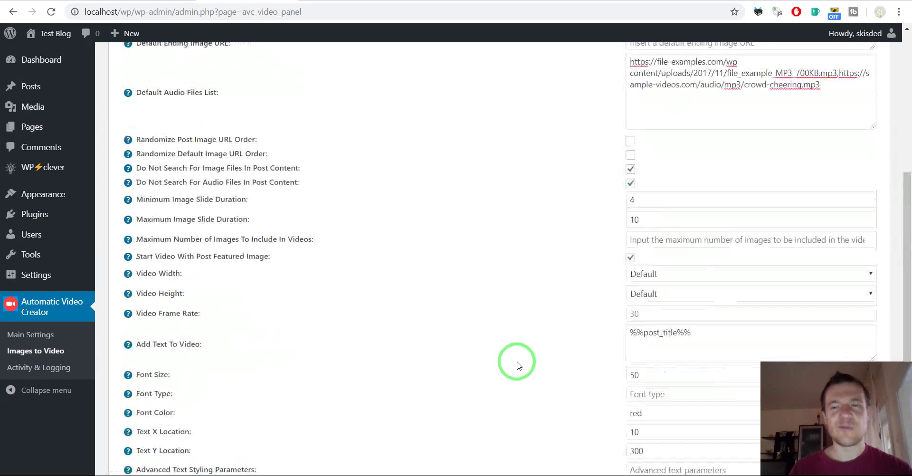